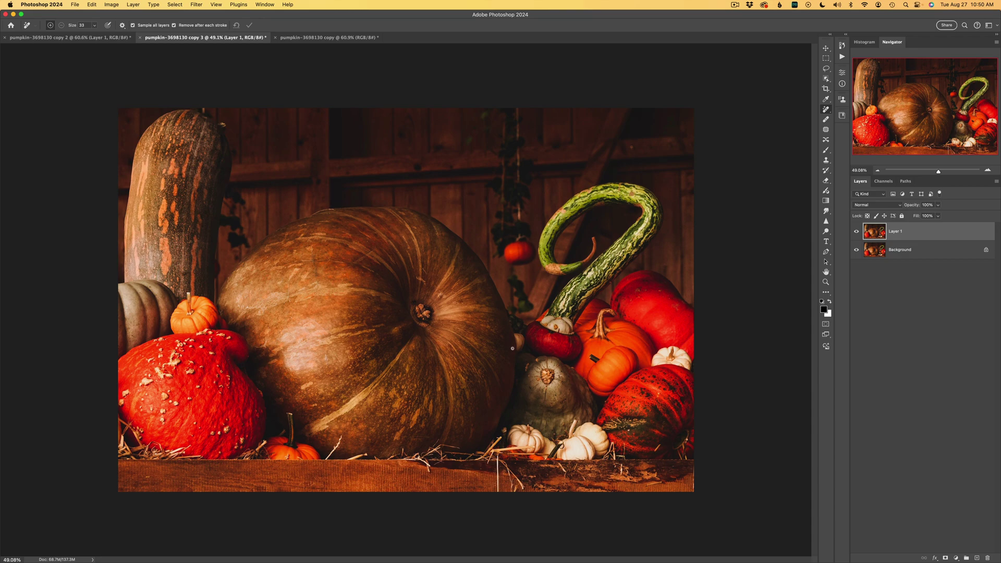
# Bring the pumpkin-3698130 copy 3 document to the front
pyautogui.click(208, 39)
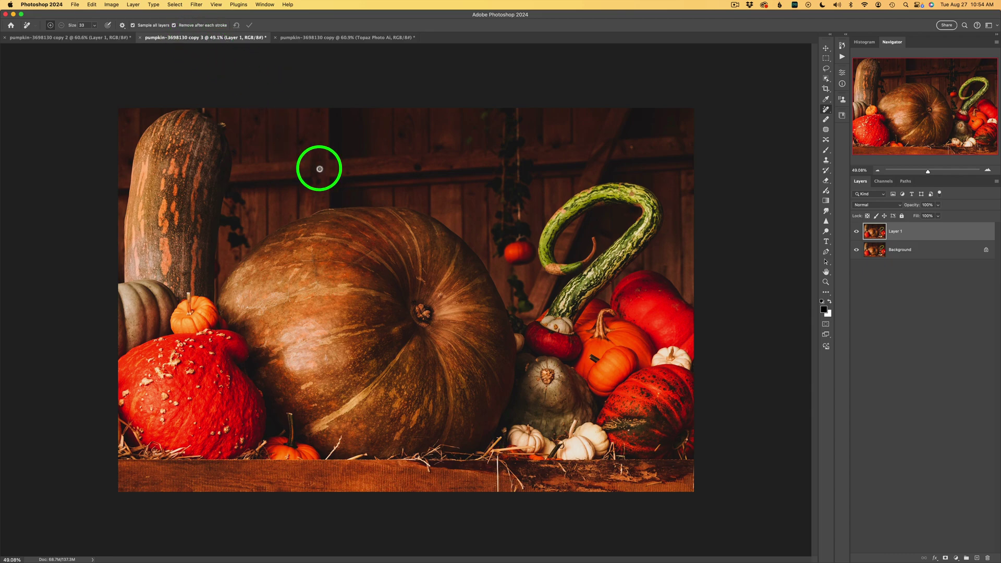
# Crop copy 3 tighter from the top-left corner, trimming most of the tall left gourd
pyautogui.press('c')
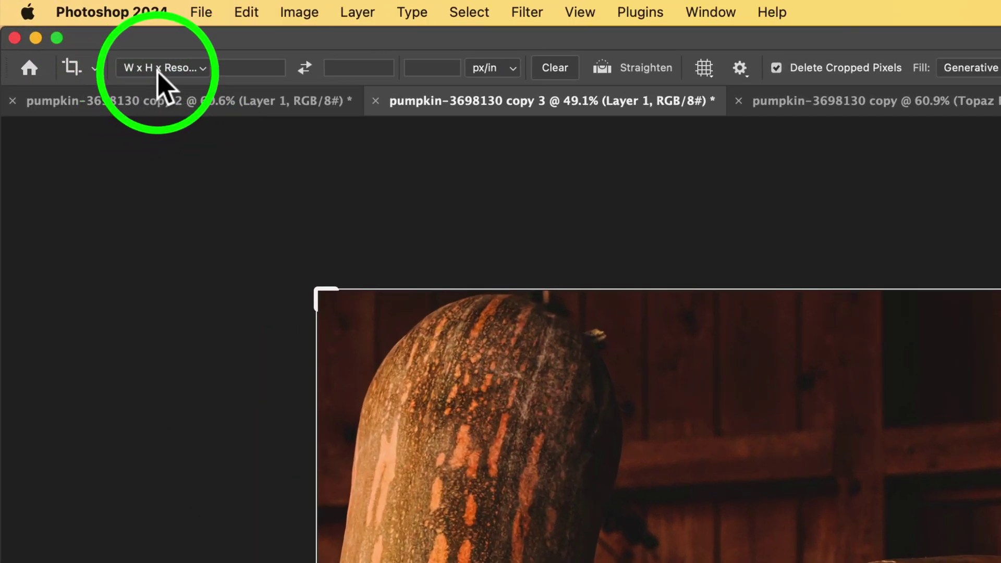
pyautogui.click(202, 69)
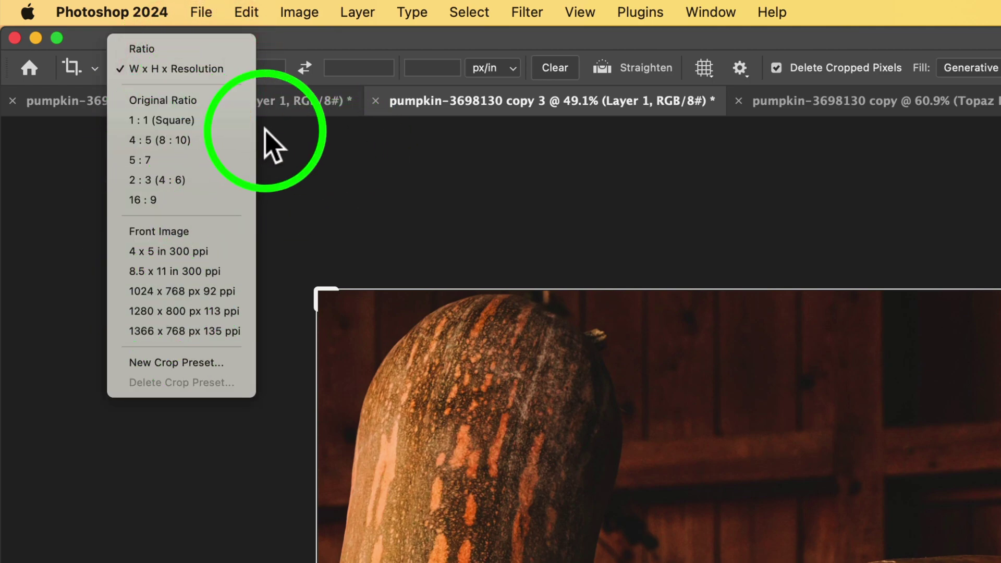
pyautogui.click(353, 161)
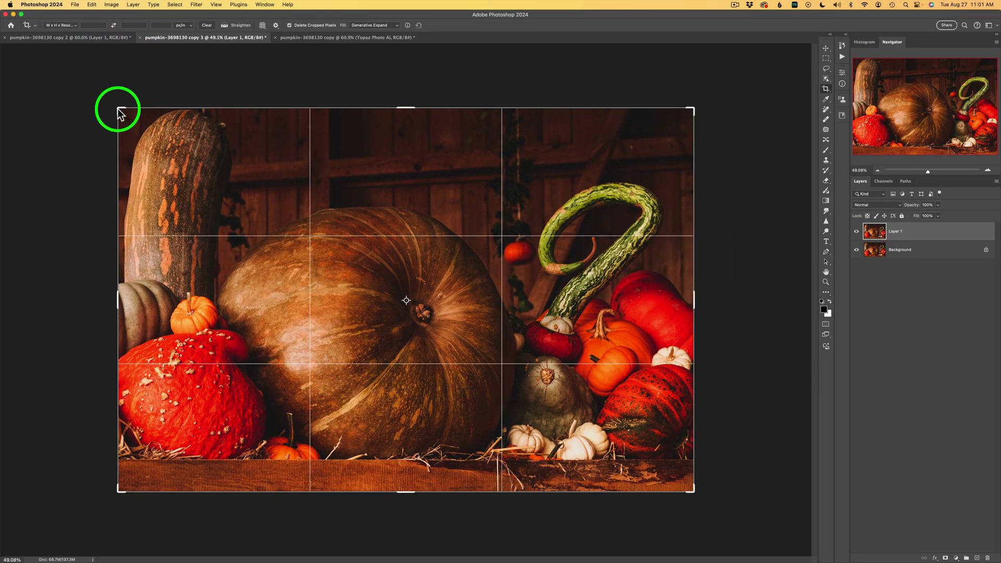
pyautogui.moveTo(118, 111); pyautogui.dragTo(147, 134)
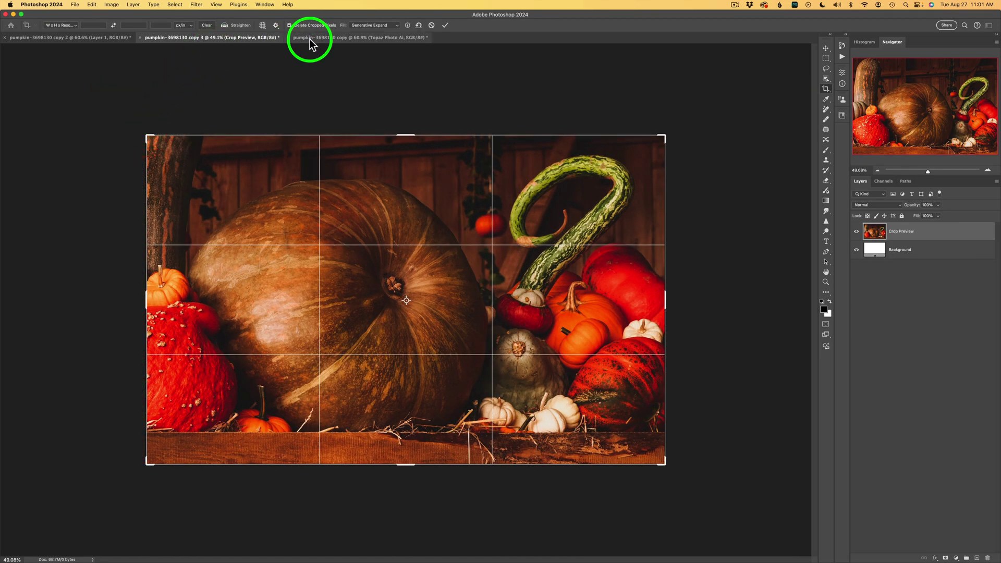
pyautogui.click(445, 26)
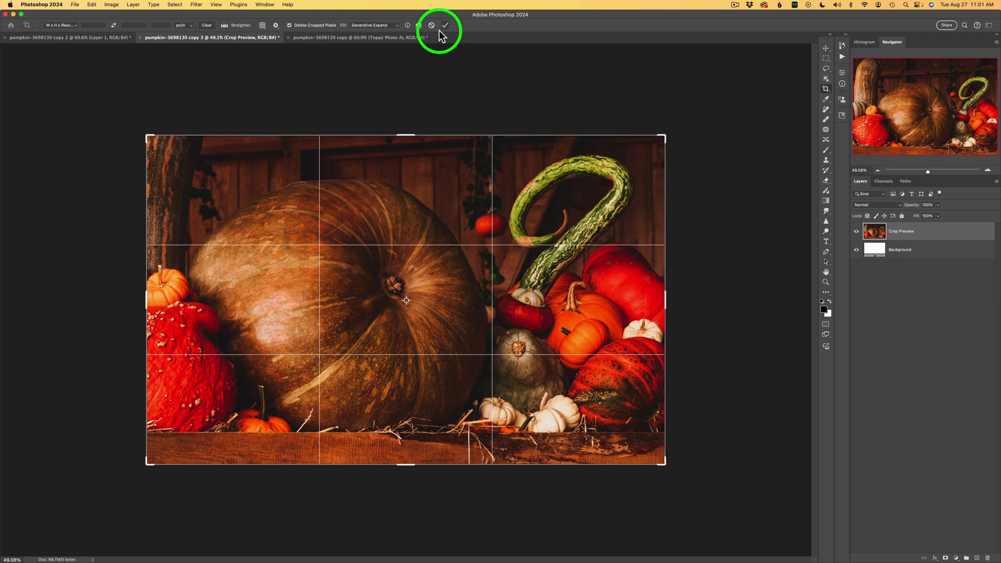
# Send the pumpkin copy with the Topaz Photo AI layer into Topaz Photo AI
pyautogui.click(380, 38)
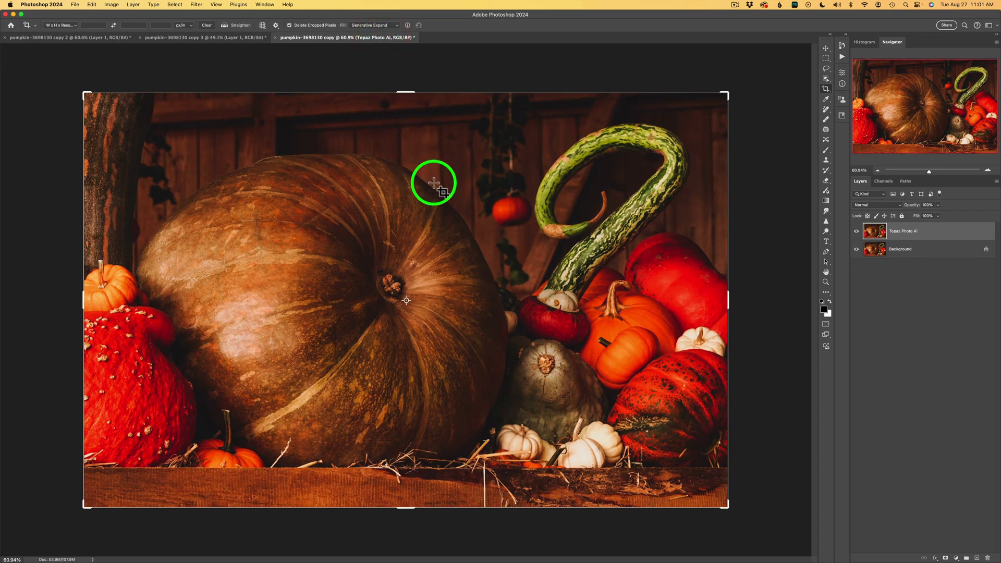
pyautogui.press('b')
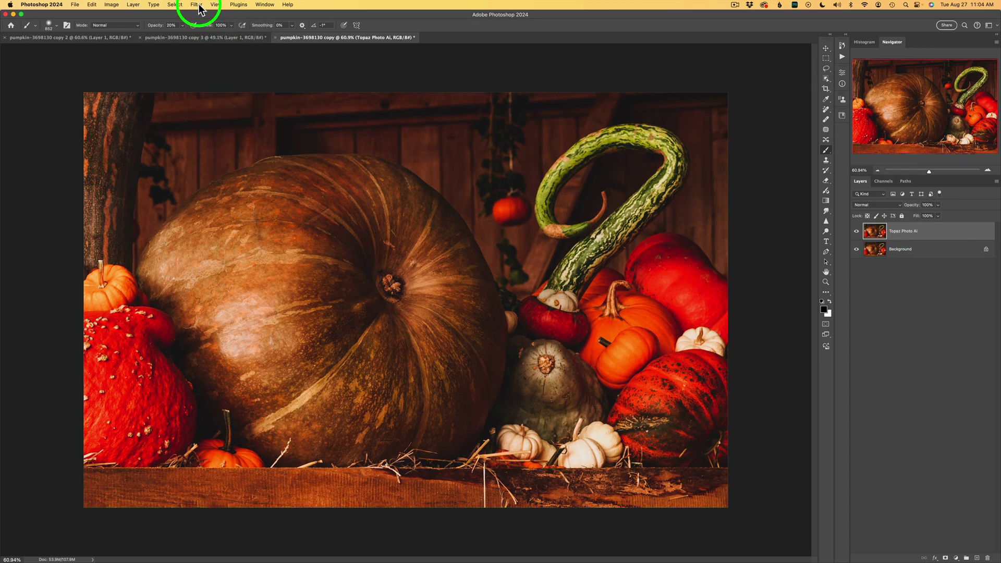
pyautogui.click(197, 4)
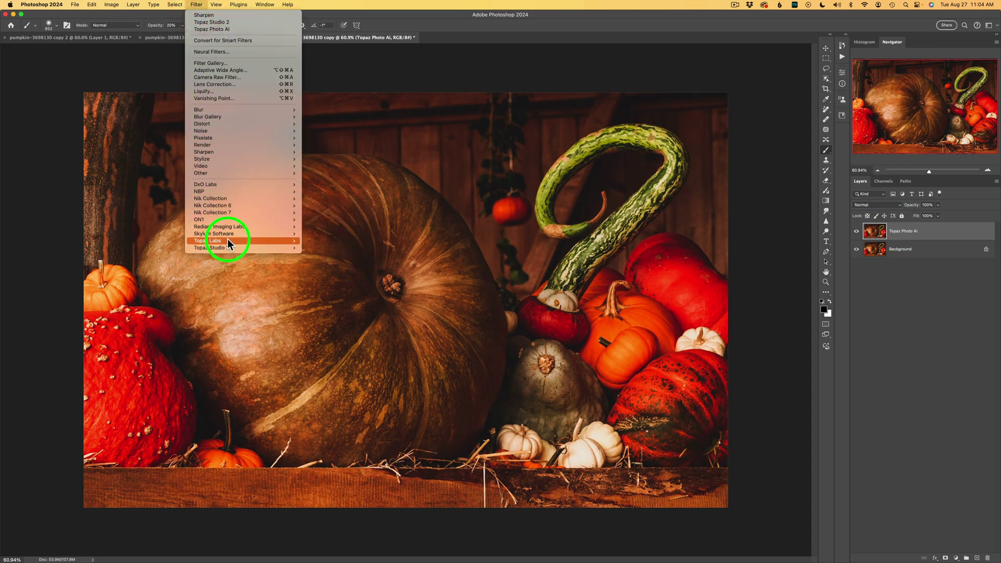
pyautogui.moveTo(226, 243)
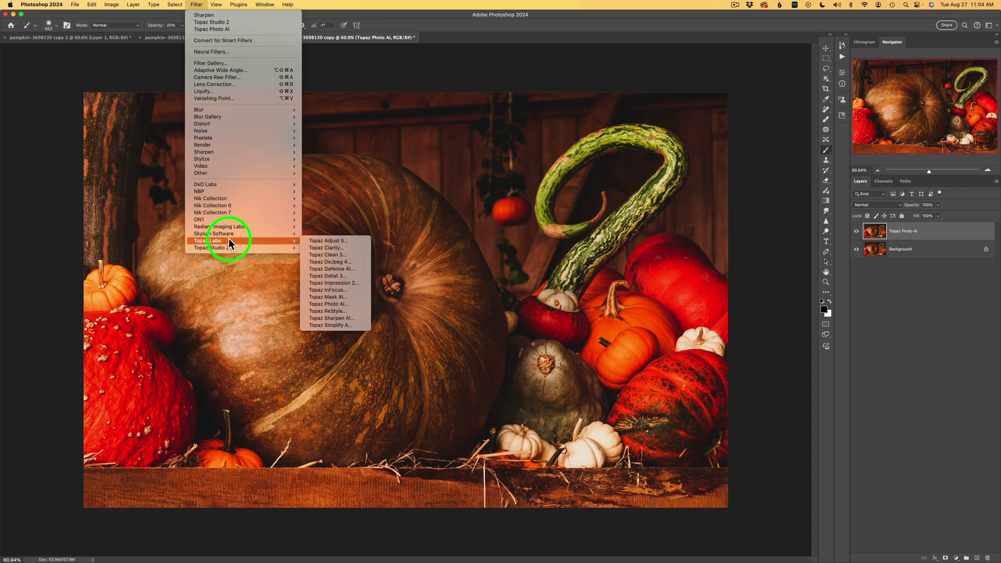
pyautogui.click(344, 304)
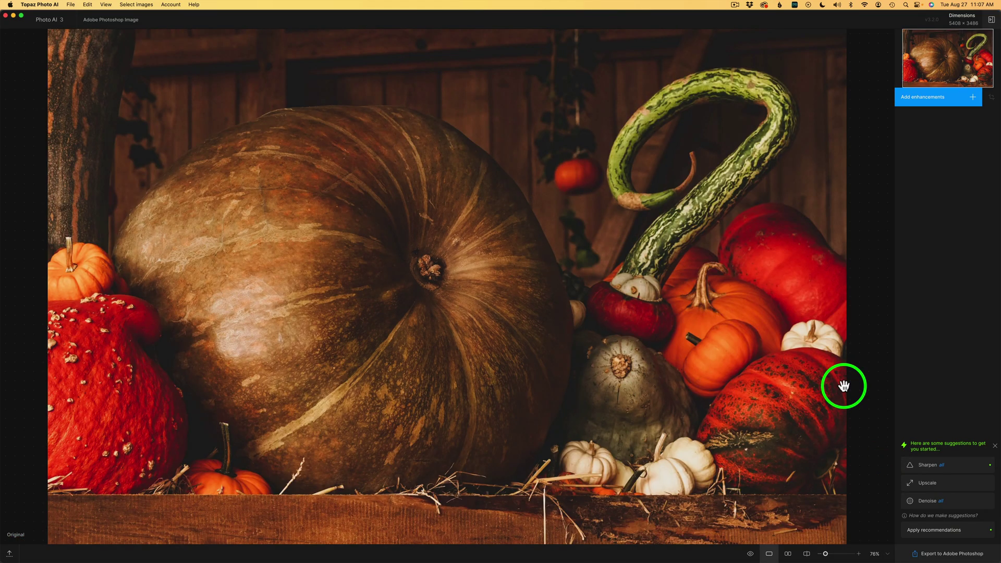
# Apply a Balance color enhancement at Temperature 50 and Opacity 100 to the pumpkin image
pyautogui.click(974, 98)
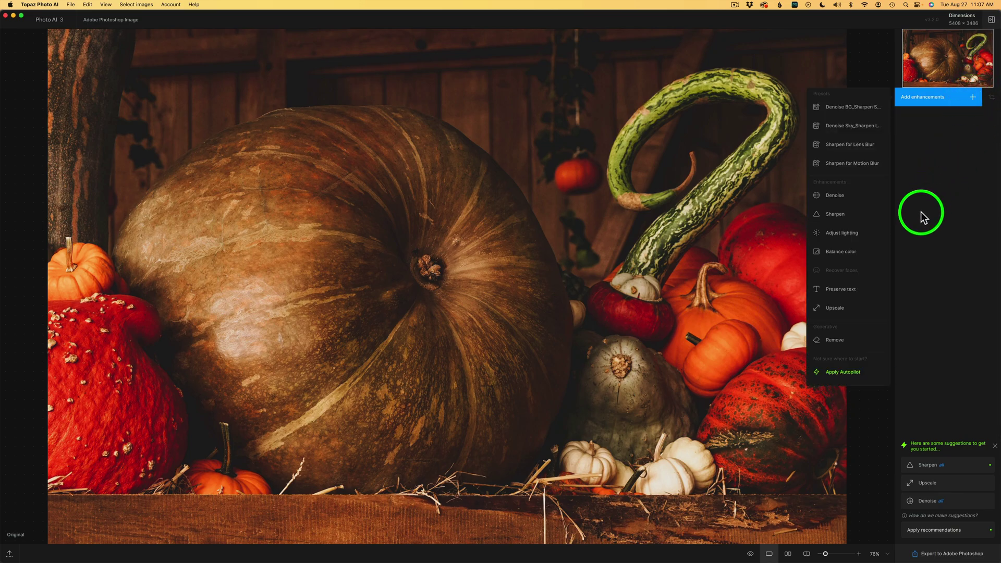
pyautogui.click(844, 256)
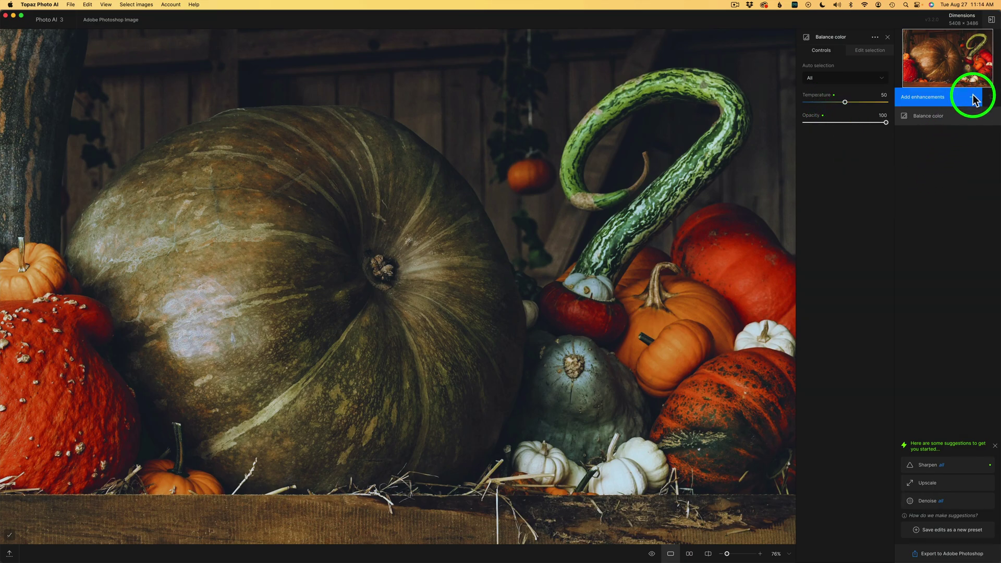
# Add Adjust lighting at strength 44 and toggle it off and on to compare
pyautogui.click(973, 98)
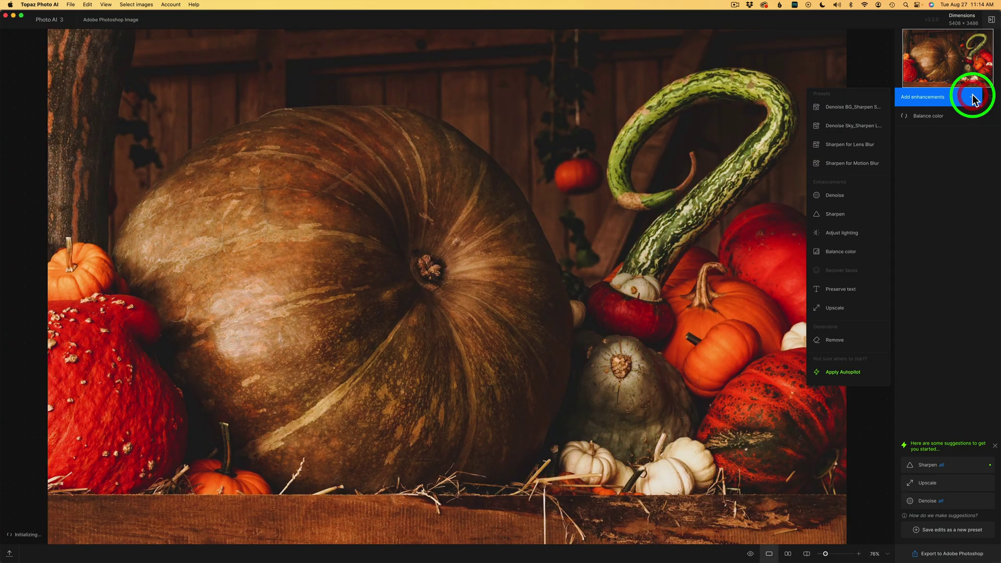
pyautogui.click(848, 236)
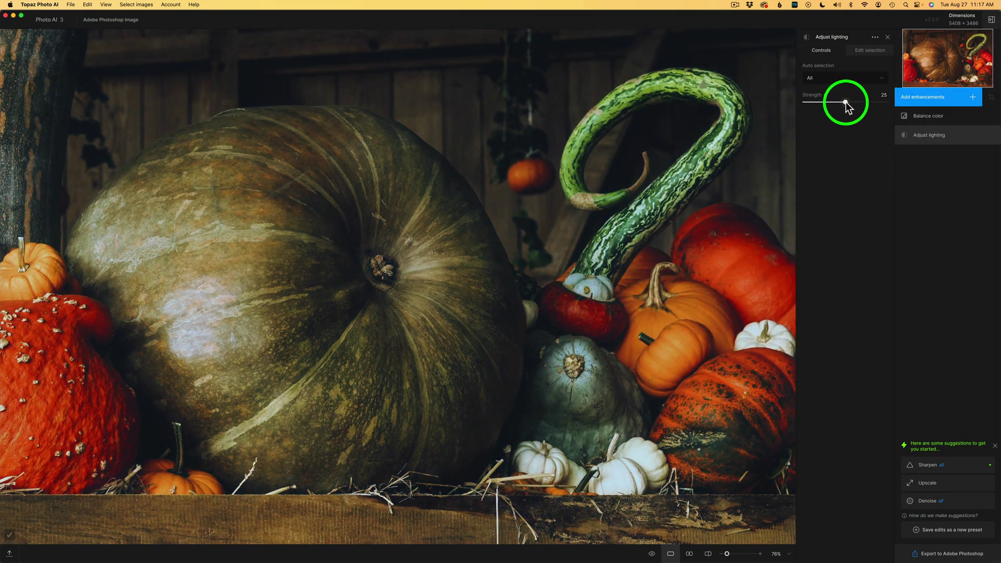
pyautogui.moveTo(845, 102); pyautogui.dragTo(860, 102)
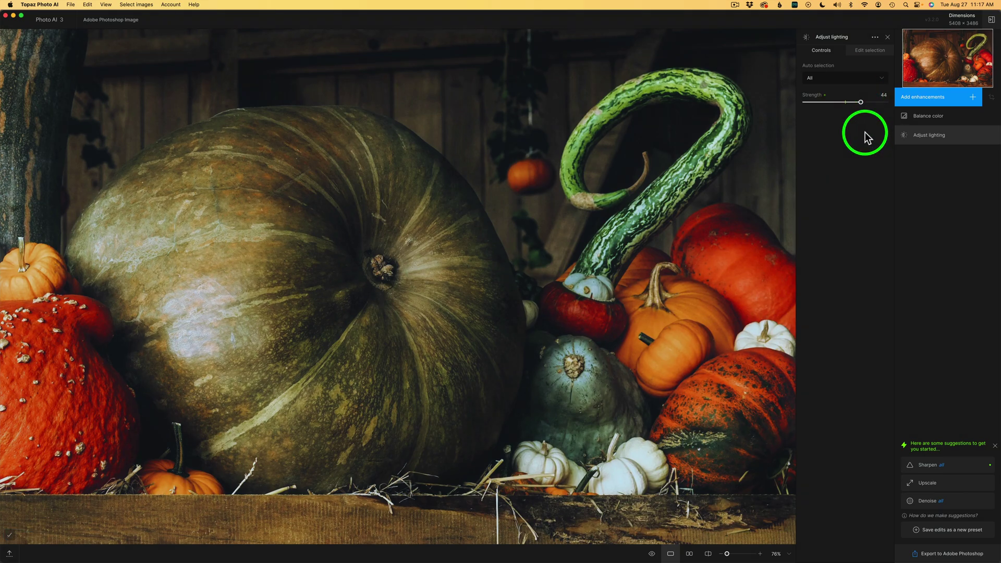
pyautogui.moveTo(962, 133)
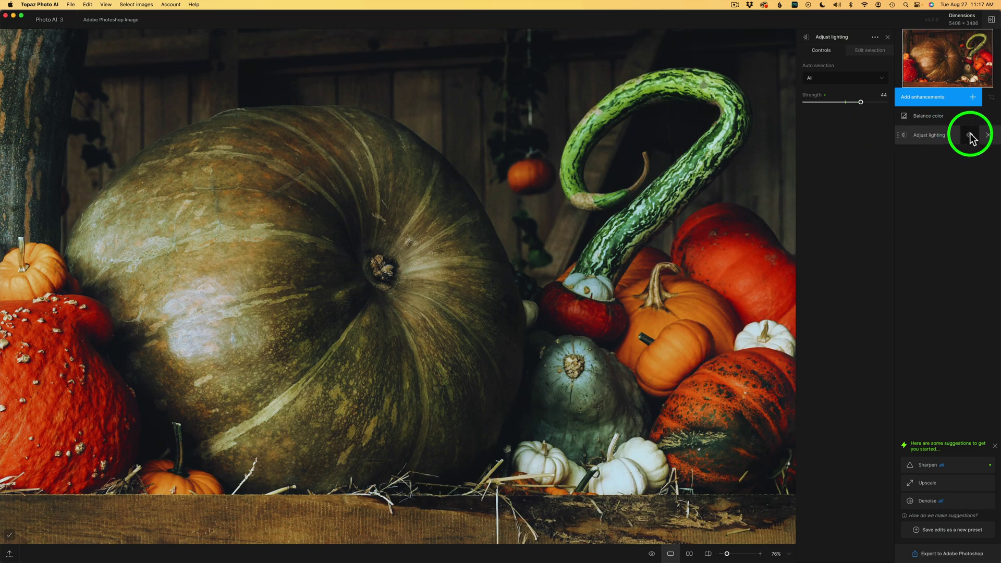
pyautogui.click(969, 135)
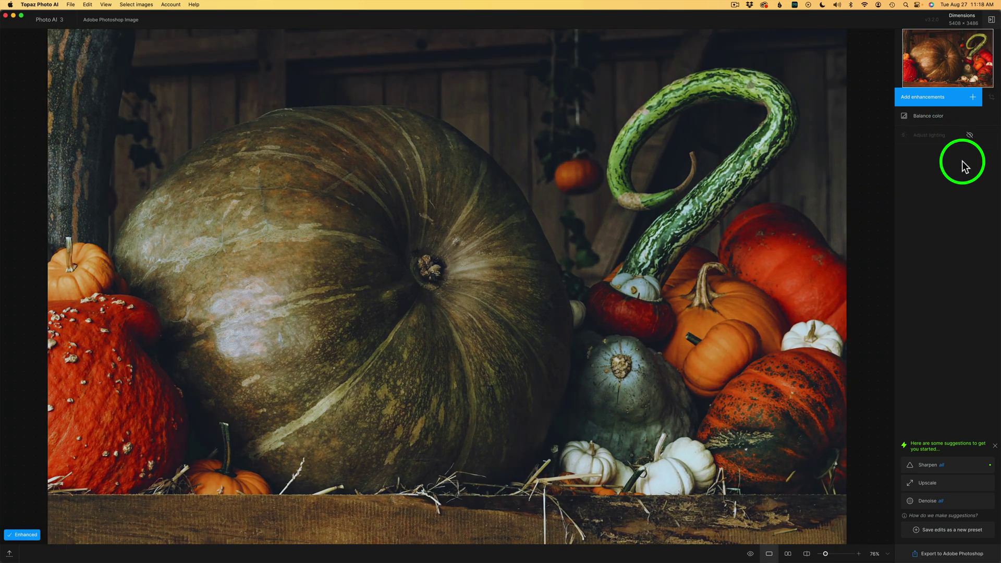
pyautogui.click(969, 135)
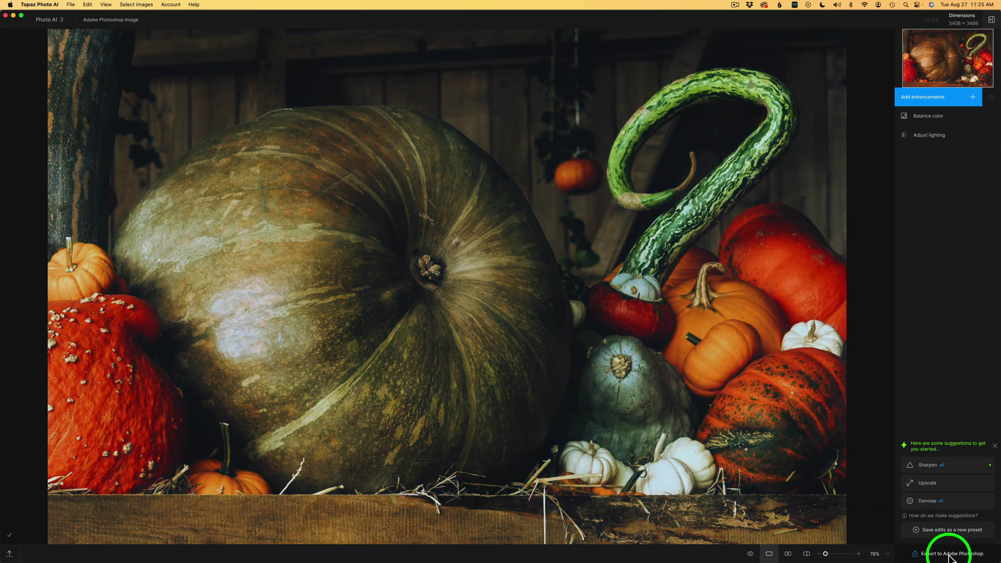
# Export the enhanced image to Photoshop and compare the Topaz Photo AI layer against the original
pyautogui.click(948, 554)
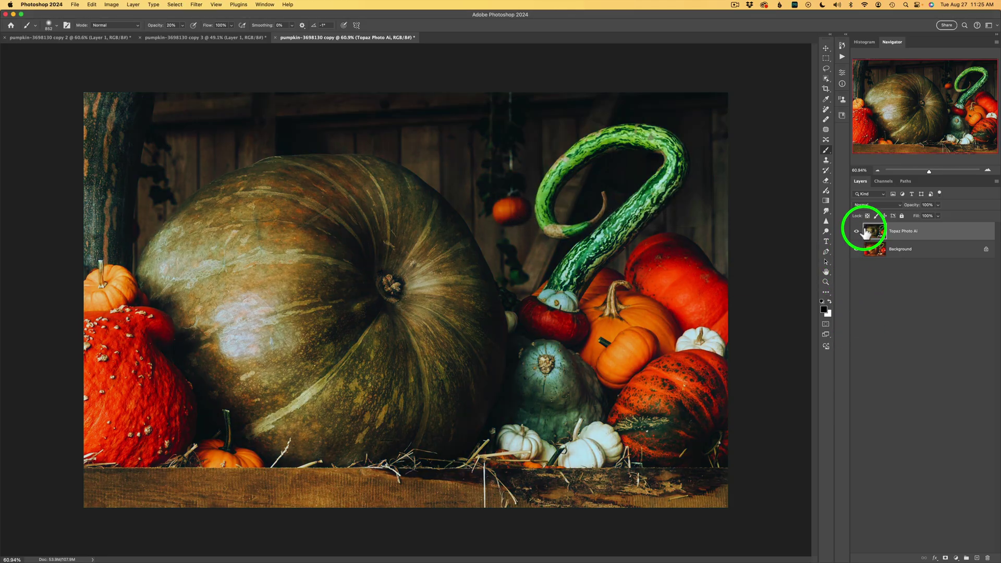
pyautogui.click(857, 232)
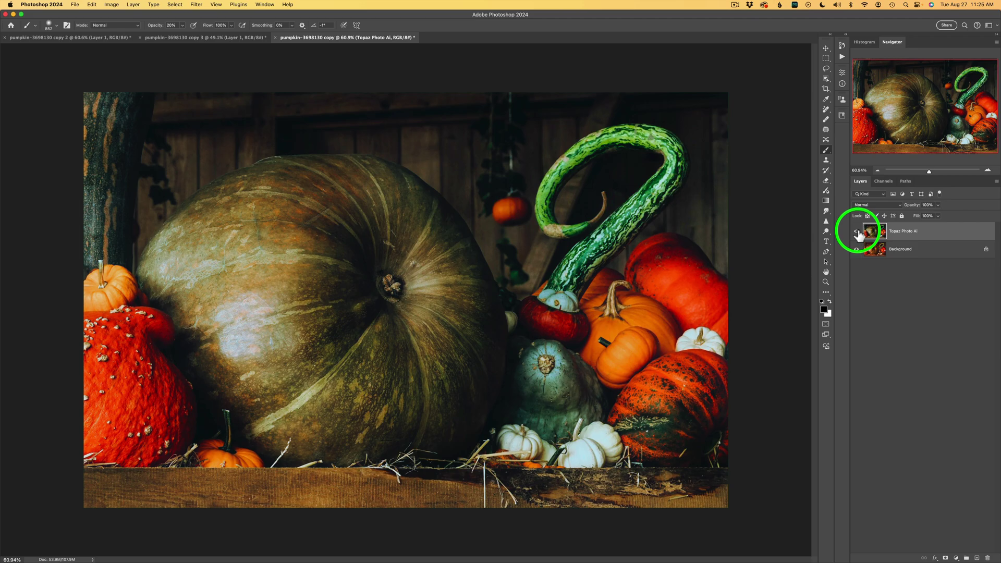
pyautogui.click(856, 232)
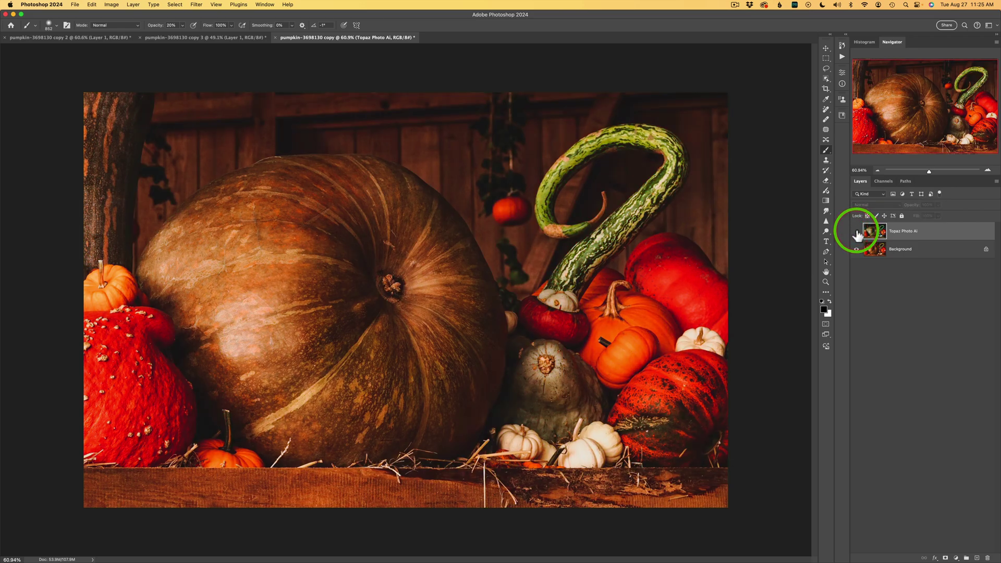
pyautogui.click(856, 231)
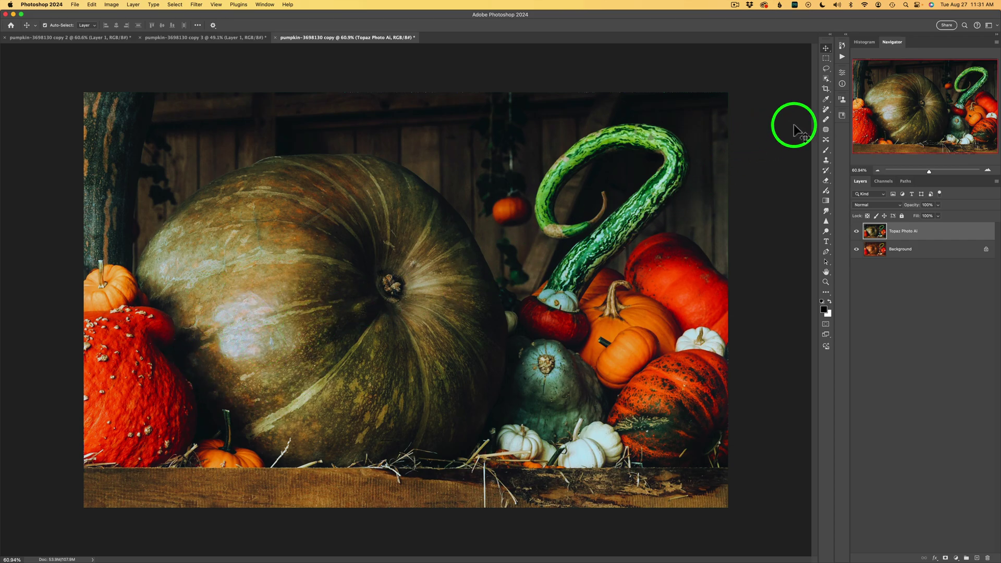
# Remove the pumpkin highlights, hanging wall plant and stray stem with the Remove Tool
pyautogui.click(824, 110)
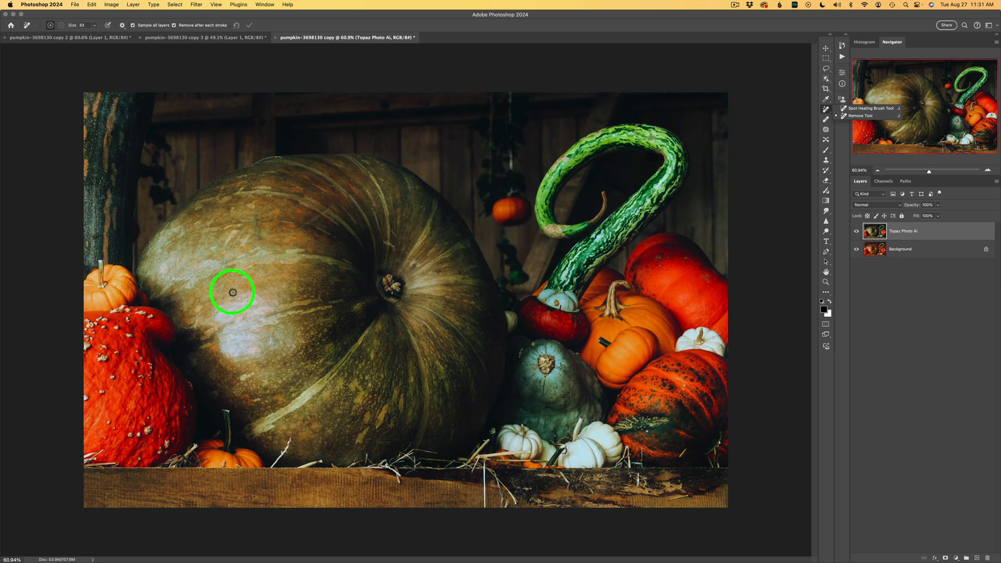
pyautogui.moveTo(230, 290)
pyautogui.mouseDown()
pyautogui.moveTo(212, 308)
pyautogui.moveTo(215, 353)
pyautogui.moveTo(252, 360)
pyautogui.moveTo(286, 326)
pyautogui.moveTo(270, 296)
pyautogui.moveTo(239, 290)
pyautogui.moveTo(213, 324)
pyautogui.mouseUp()
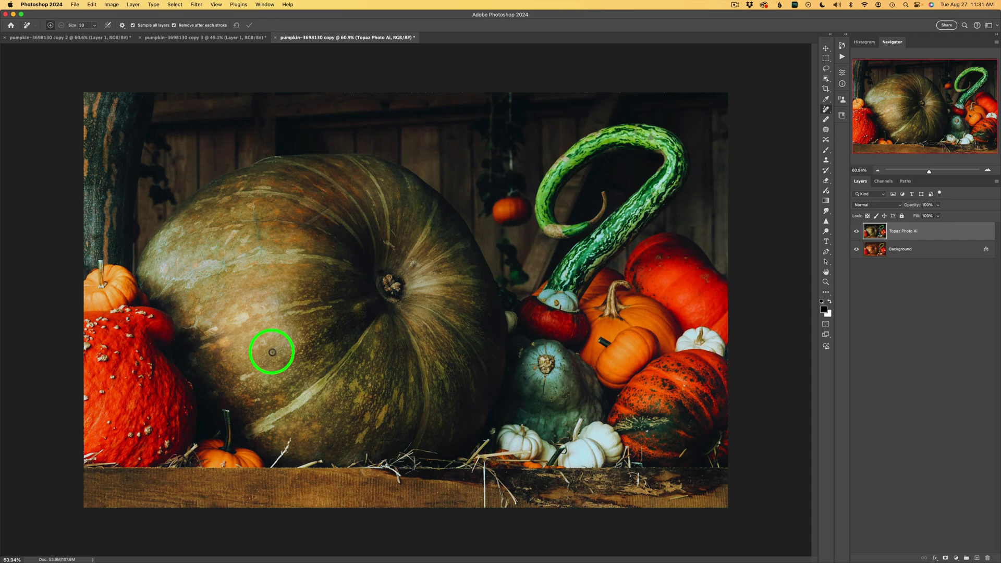
pyautogui.moveTo(272, 346)
pyautogui.mouseDown()
pyautogui.moveTo(275, 290)
pyautogui.moveTo(267, 309)
pyautogui.moveTo(280, 342)
pyautogui.moveTo(302, 332)
pyautogui.moveTo(282, 293)
pyautogui.moveTo(264, 313)
pyautogui.mouseUp()
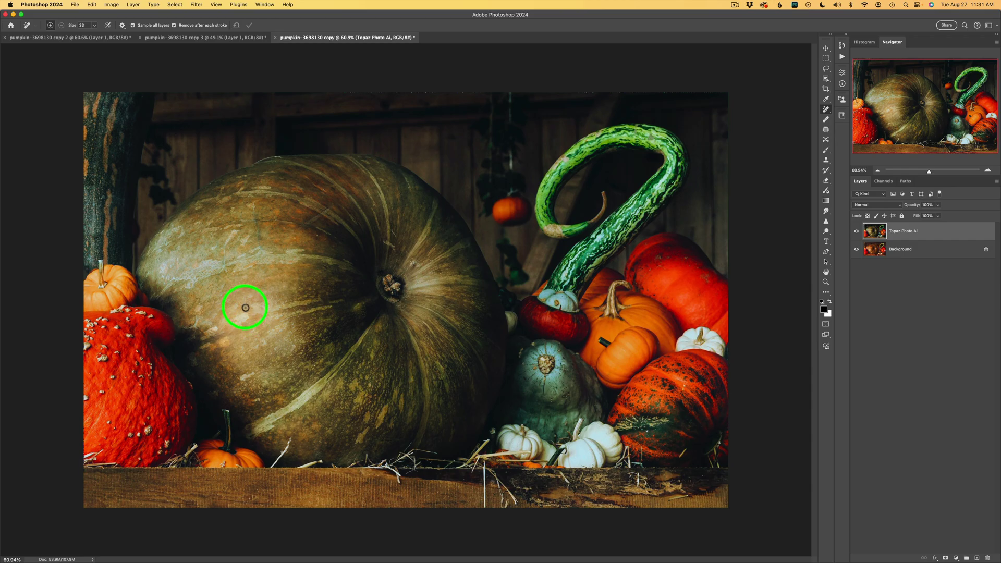
pyautogui.moveTo(247, 301)
pyautogui.mouseDown()
pyautogui.moveTo(233, 292)
pyautogui.moveTo(224, 327)
pyautogui.moveTo(240, 293)
pyautogui.moveTo(224, 310)
pyautogui.mouseUp()
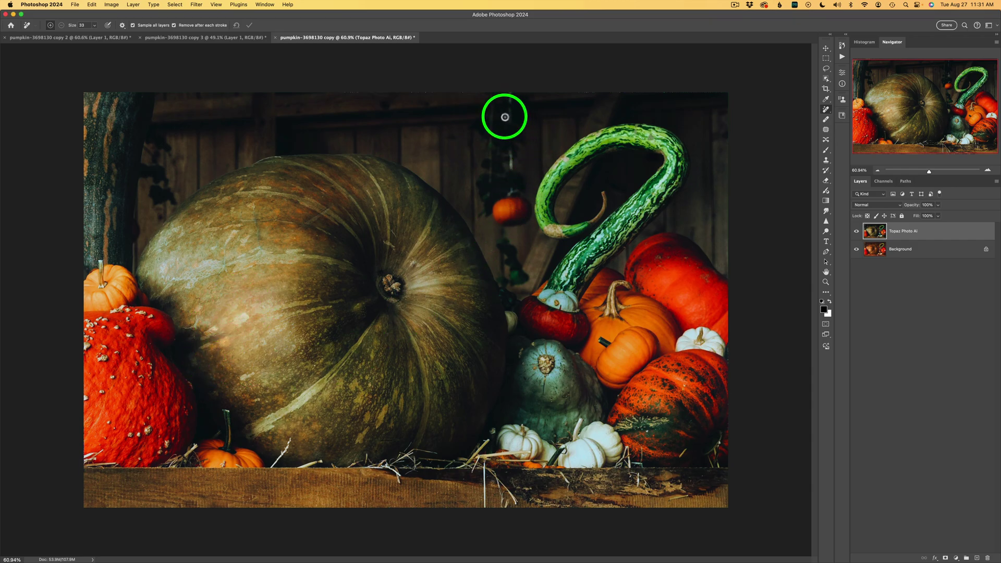
pyautogui.moveTo(483, 92)
pyautogui.mouseDown()
pyautogui.moveTo(469, 195)
pyautogui.moveTo(494, 235)
pyautogui.moveTo(519, 231)
pyautogui.moveTo(531, 223)
pyautogui.moveTo(538, 120)
pyautogui.moveTo(522, 87)
pyautogui.moveTo(480, 109)
pyautogui.mouseUp()
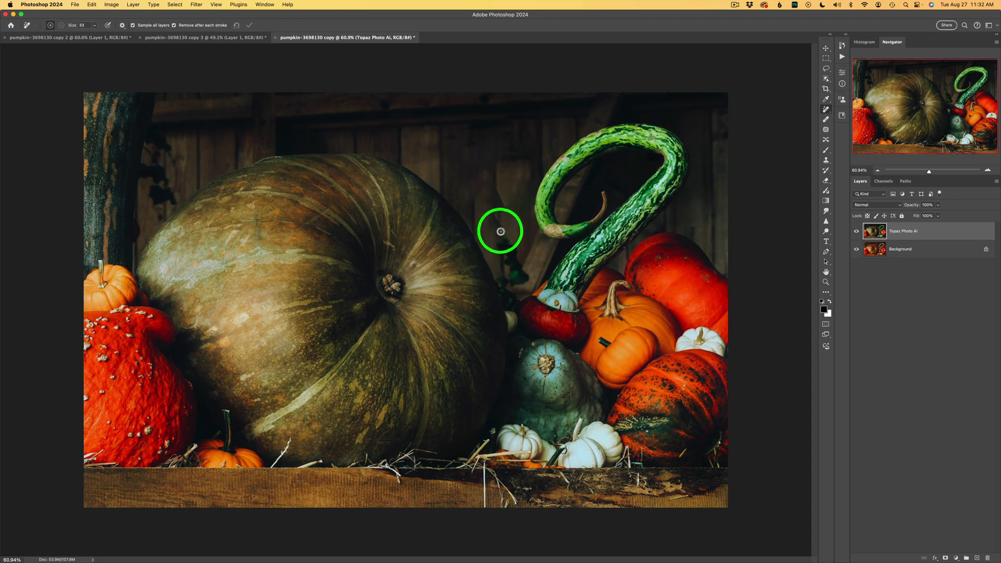
pyautogui.moveTo(498, 176)
pyautogui.mouseDown()
pyautogui.moveTo(485, 221)
pyautogui.moveTo(505, 286)
pyautogui.moveTo(527, 276)
pyautogui.moveTo(511, 191)
pyautogui.moveTo(486, 208)
pyautogui.mouseUp()
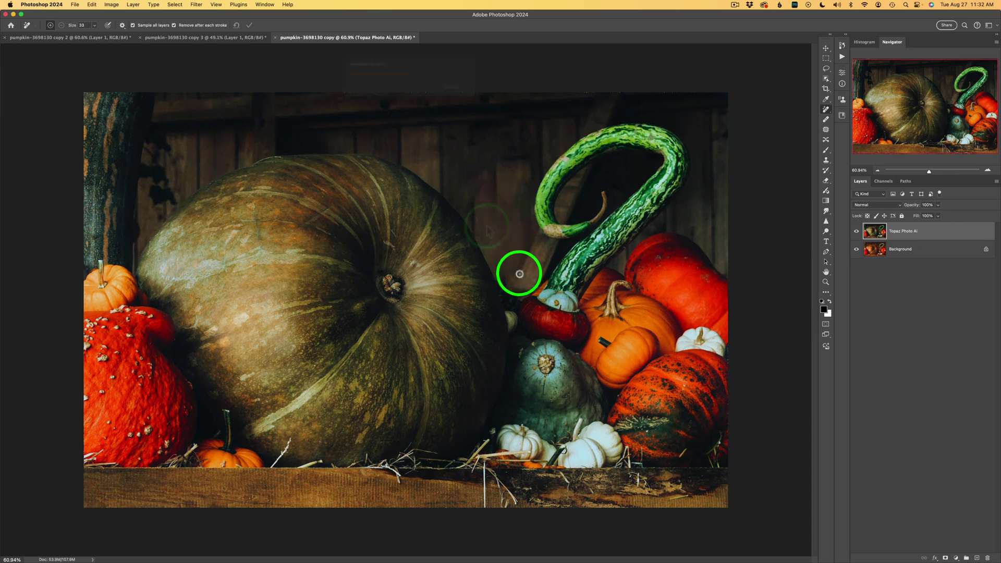
pyautogui.moveTo(503, 272)
pyautogui.mouseDown()
pyautogui.moveTo(506, 290)
pyautogui.moveTo(510, 268)
pyautogui.moveTo(512, 284)
pyautogui.mouseUp()
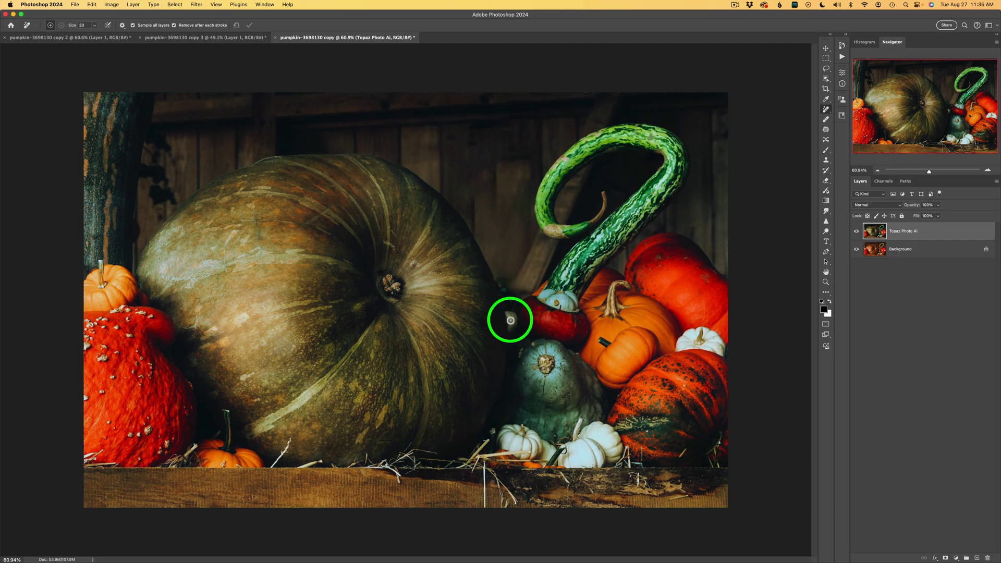
pyautogui.moveTo(508, 308)
pyautogui.mouseDown()
pyautogui.moveTo(499, 329)
pyautogui.moveTo(515, 335)
pyautogui.moveTo(528, 325)
pyautogui.moveTo(501, 317)
pyautogui.mouseUp()
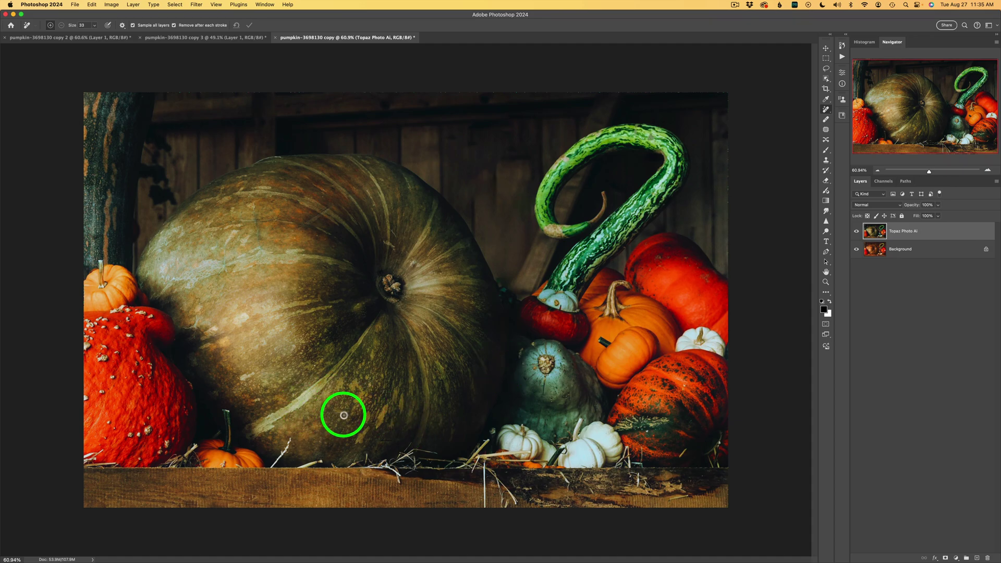
pyautogui.moveTo(288, 440)
pyautogui.mouseDown()
pyautogui.moveTo(274, 472)
pyautogui.moveTo(296, 439)
pyautogui.moveTo(286, 444)
pyautogui.moveTo(314, 457)
pyautogui.moveTo(297, 472)
pyautogui.moveTo(328, 459)
pyautogui.moveTo(307, 468)
pyautogui.mouseUp()
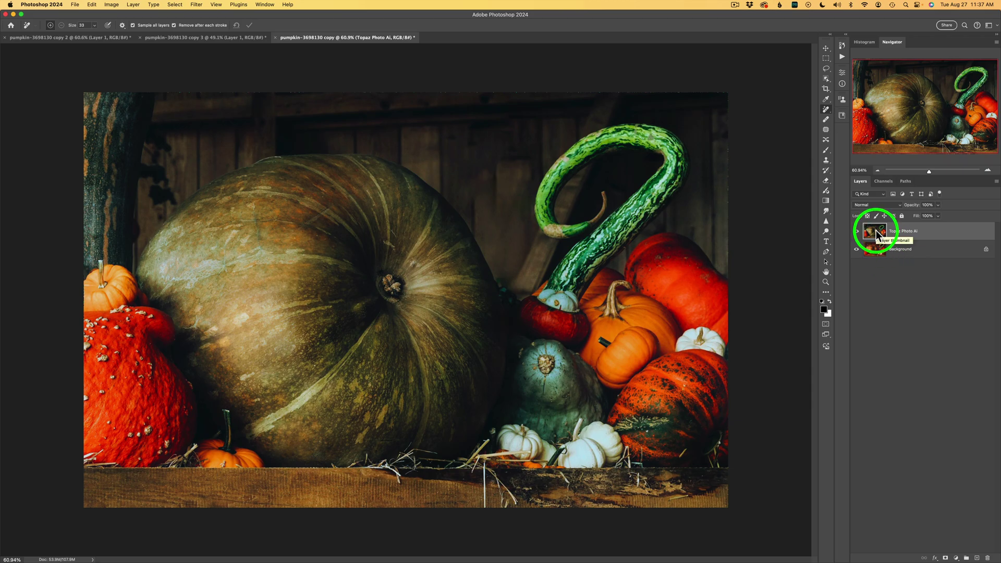
# Duplicate the retouched layer and start renaming it TS2
pyautogui.press('super+j')
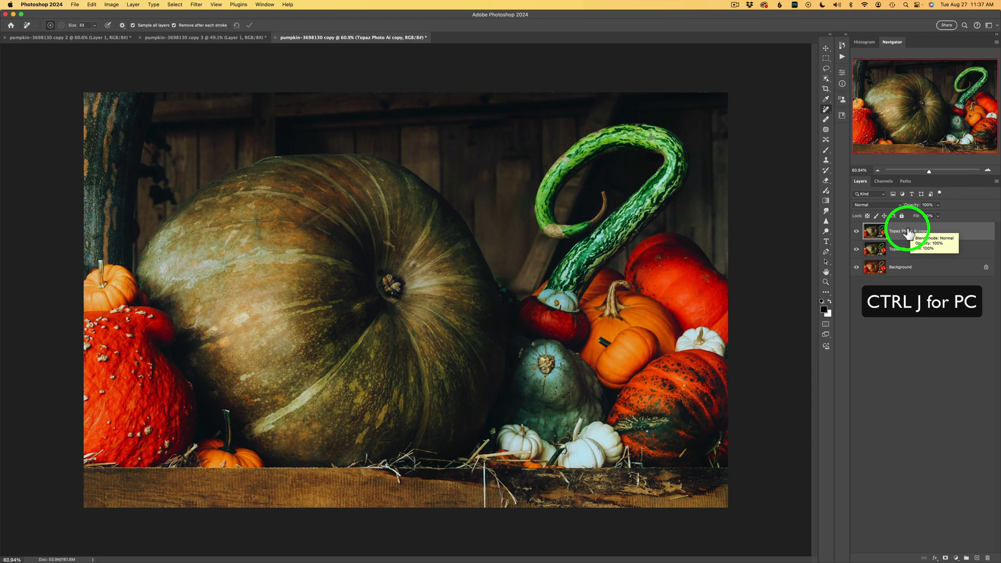
pyautogui.doubleClick(906, 231)
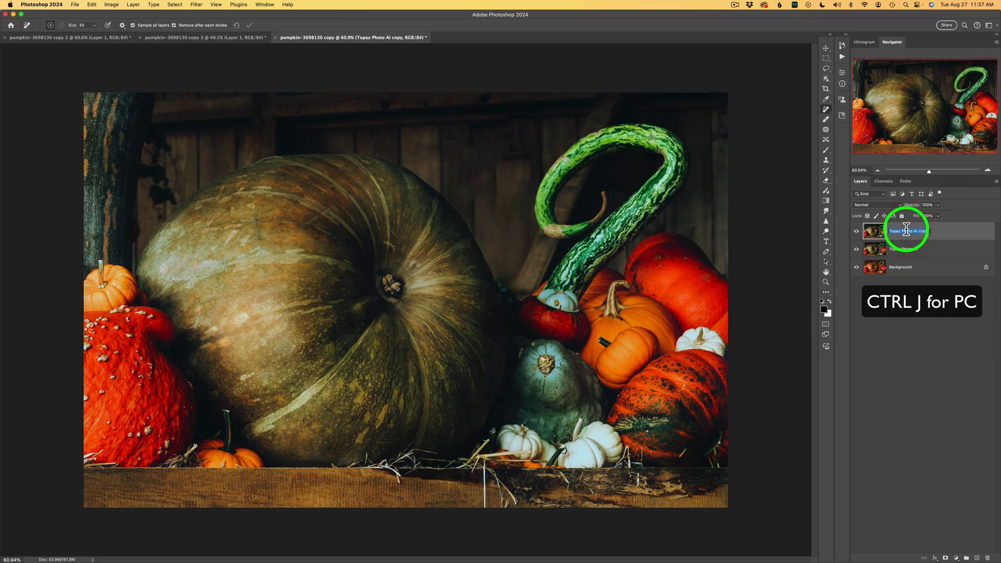
pyautogui.write('TS2')
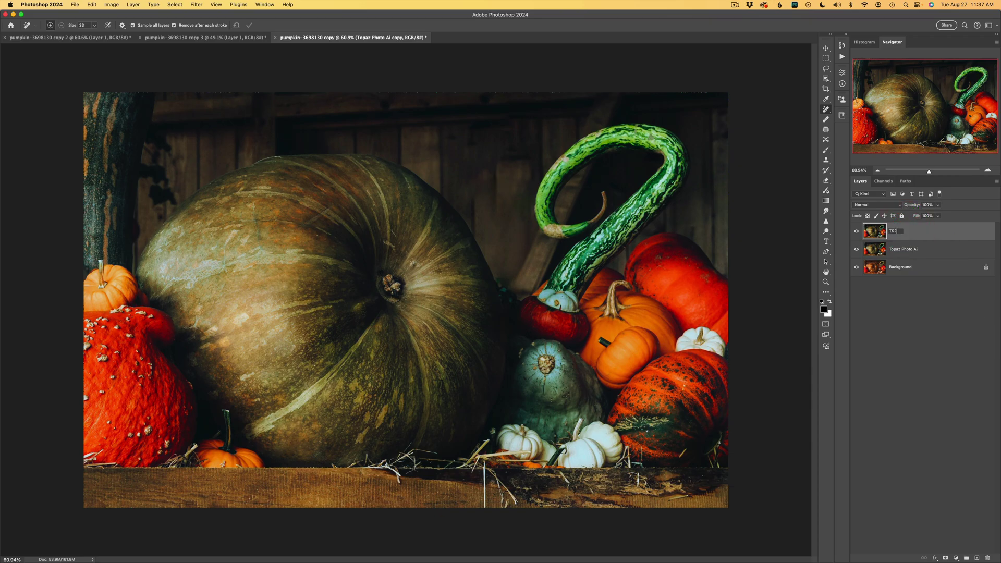
# Confirm the TS2 layer name and send the layer to Topaz Studio 2
pyautogui.click(913, 359)
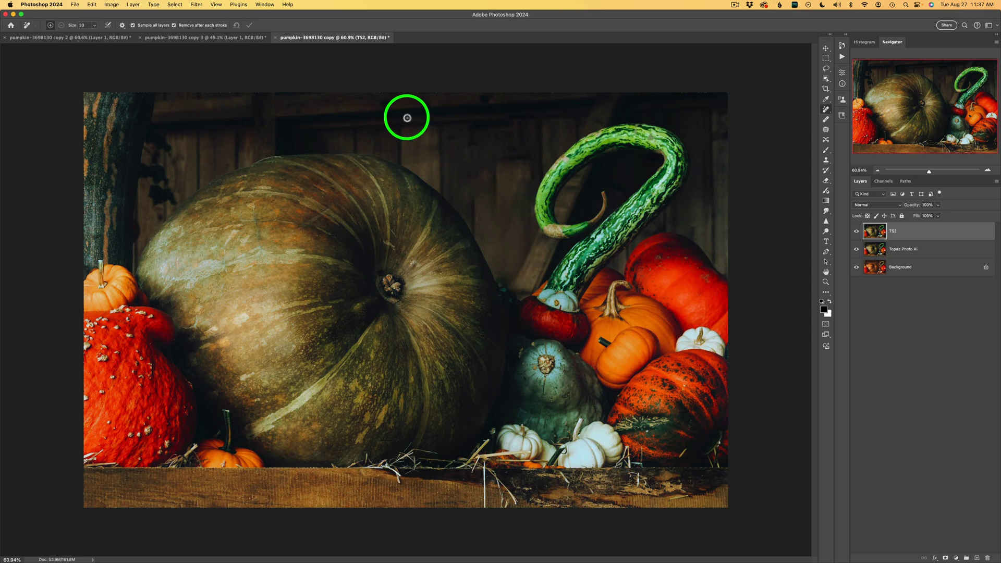
pyautogui.click(199, 9)
pyautogui.moveTo(198, 241)
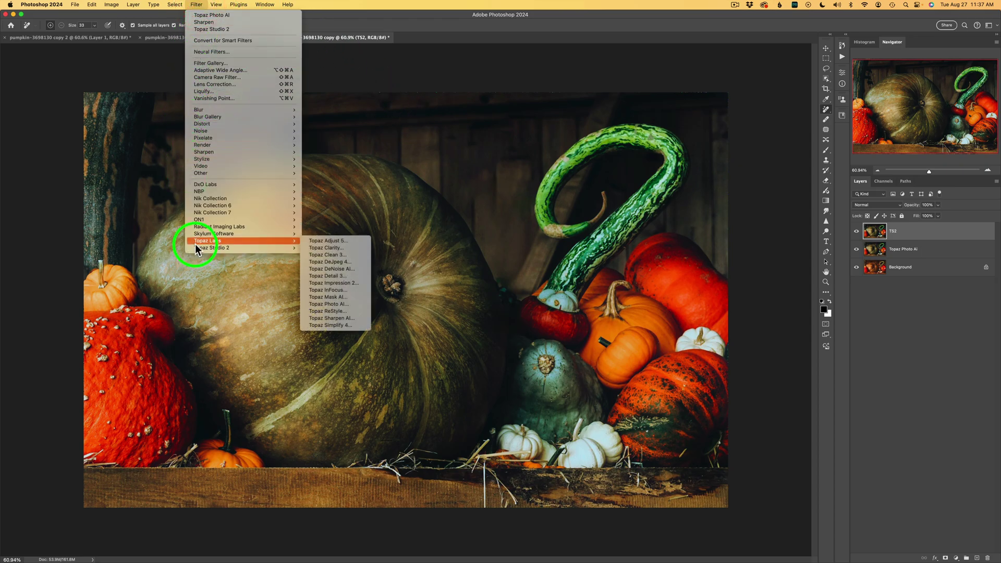
pyautogui.click(337, 247)
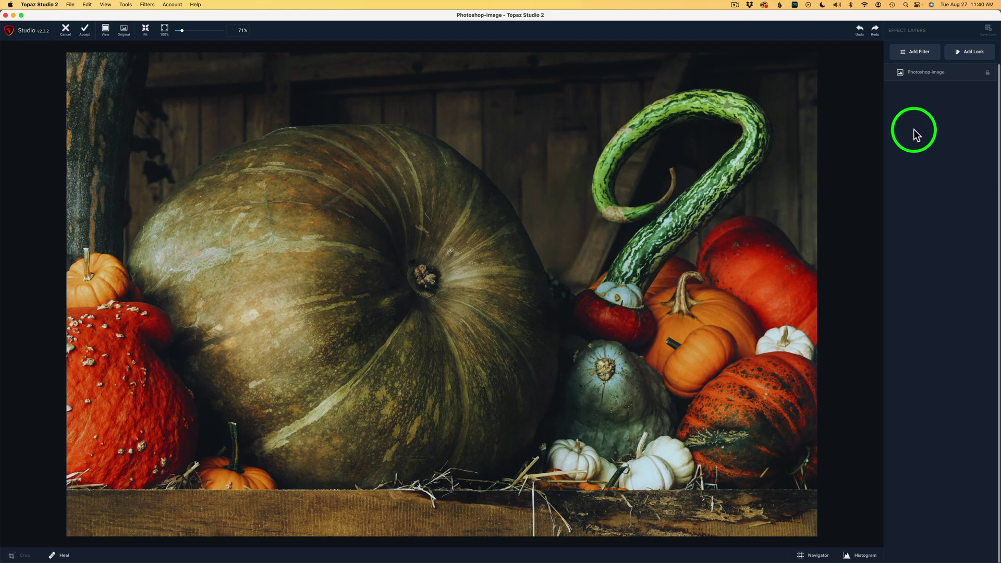
# Browse the Abstract looks, comparing Abstract Flux with Abstraction II and settling on Abstract Flux
pyautogui.click(969, 52)
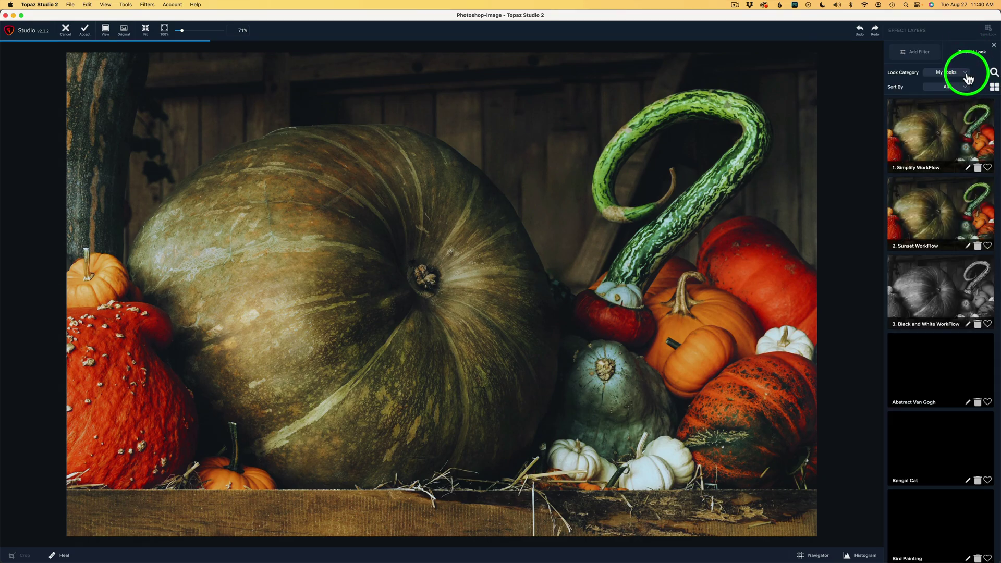
pyautogui.click(966, 73)
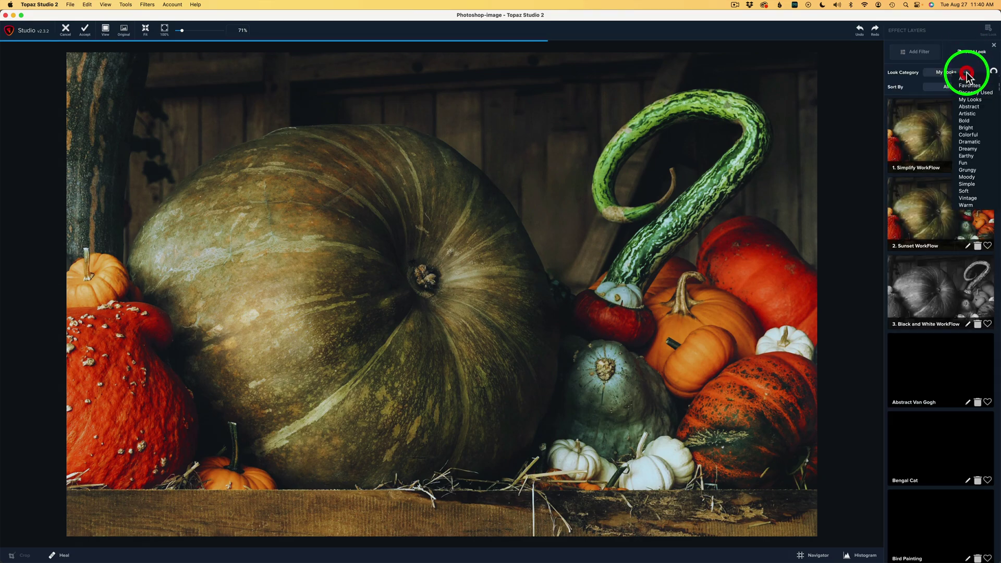
pyautogui.click(969, 106)
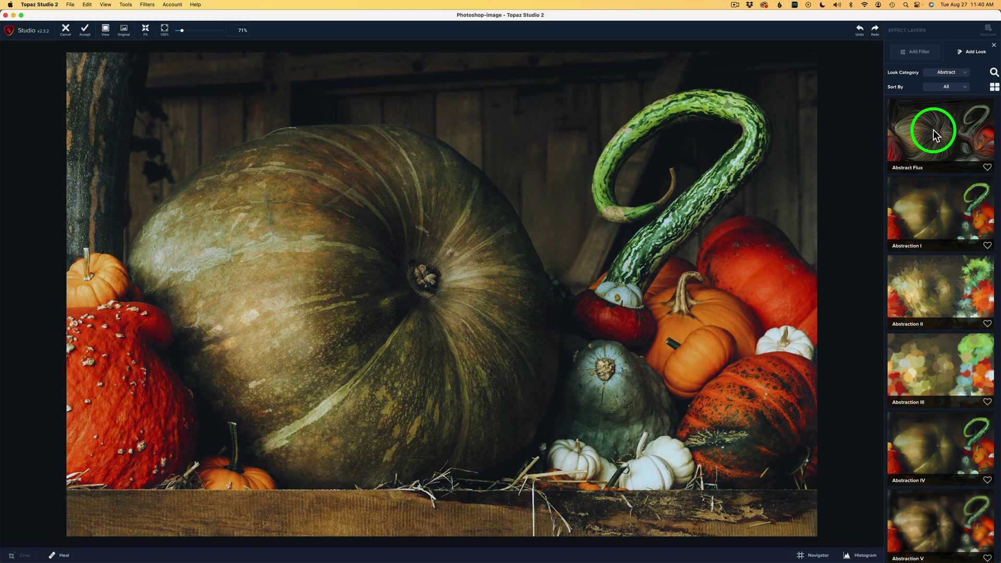
pyautogui.click(933, 130)
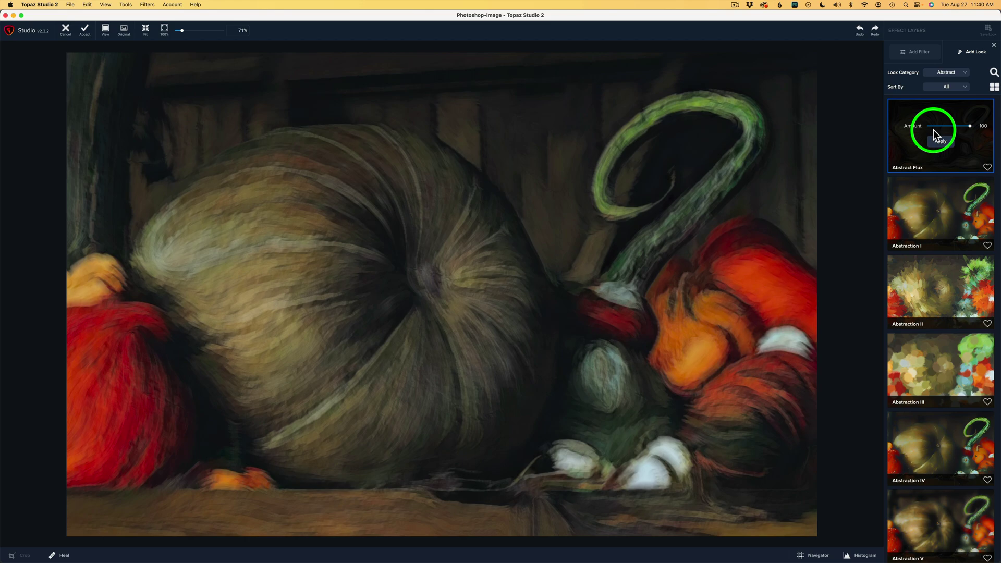
pyautogui.click(939, 293)
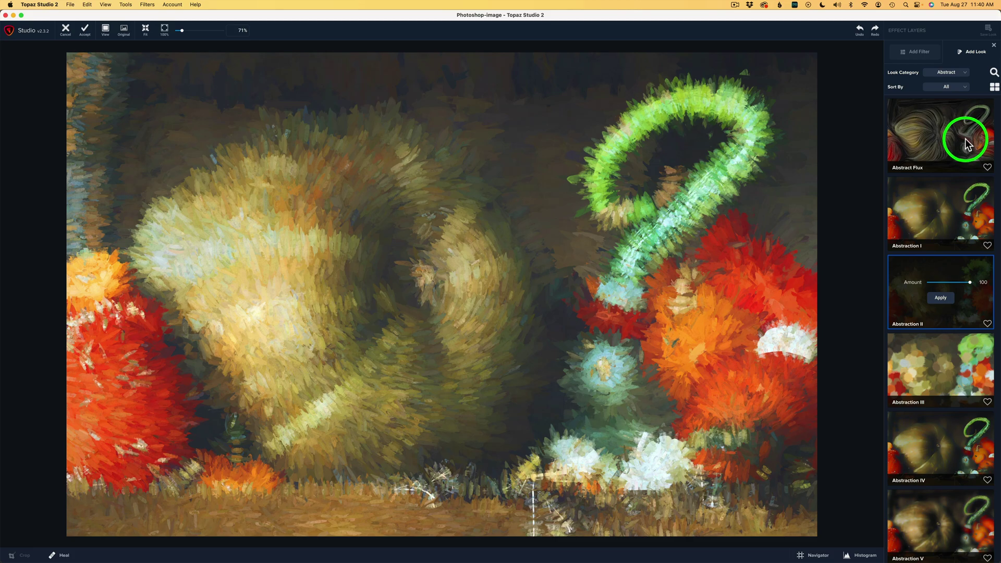
pyautogui.click(936, 133)
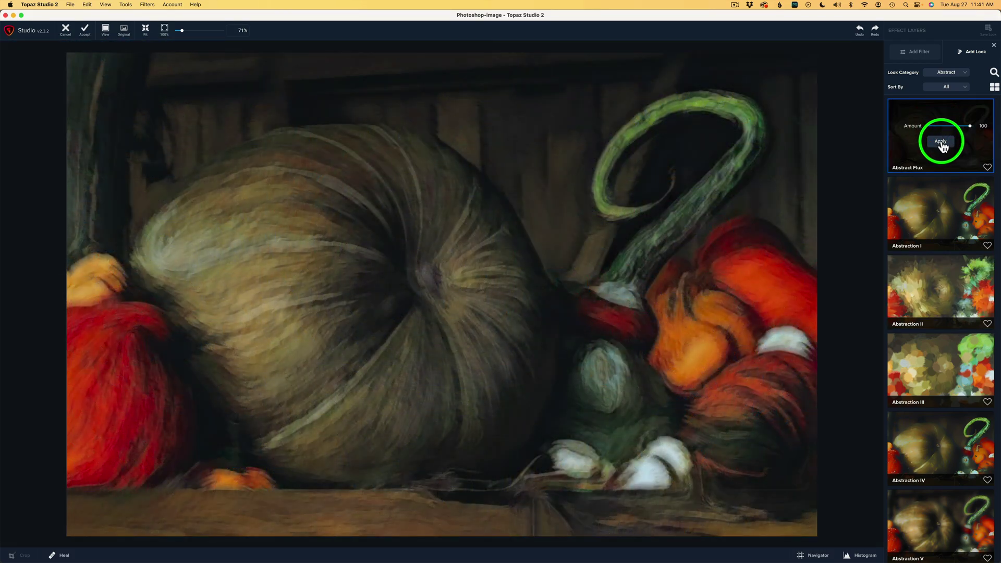
# Set the Abstract Flux Amount to 100 and apply the look
pyautogui.moveTo(970, 125); pyautogui.dragTo(952, 128)
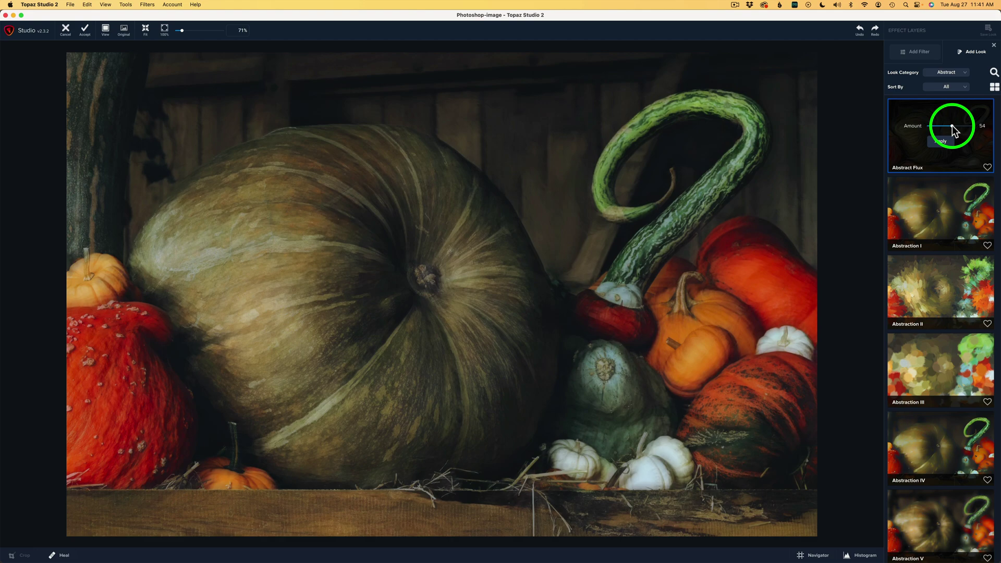
pyautogui.moveTo(952, 128); pyautogui.dragTo(972, 127)
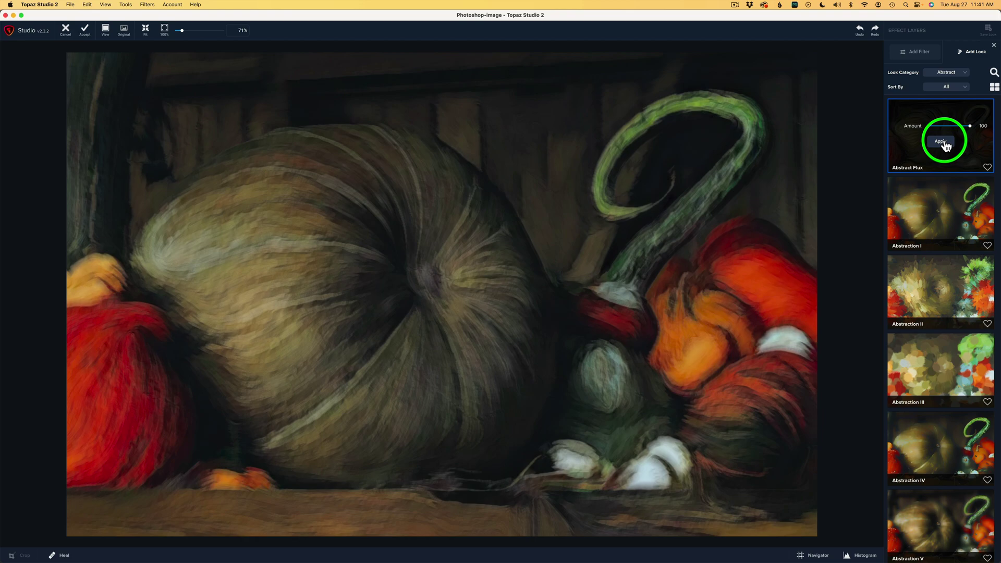
pyautogui.click(945, 143)
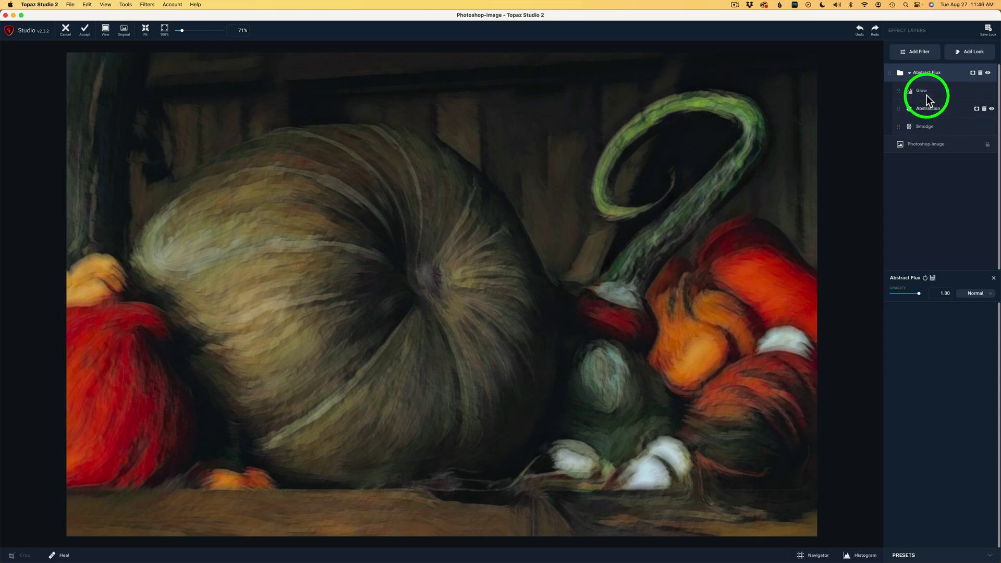
# In the Glow settings, lower the primary glow strength and primary effect sharpness
pyautogui.click(926, 92)
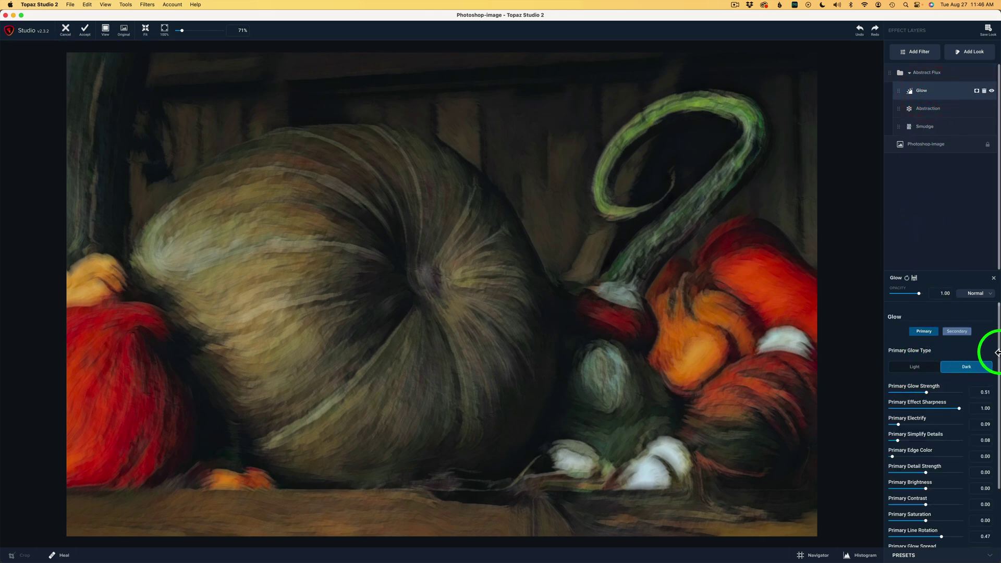
pyautogui.scroll(-1, 996, 356)
pyautogui.scroll(-1, 997, 355)
pyautogui.scroll(-3, 998, 363)
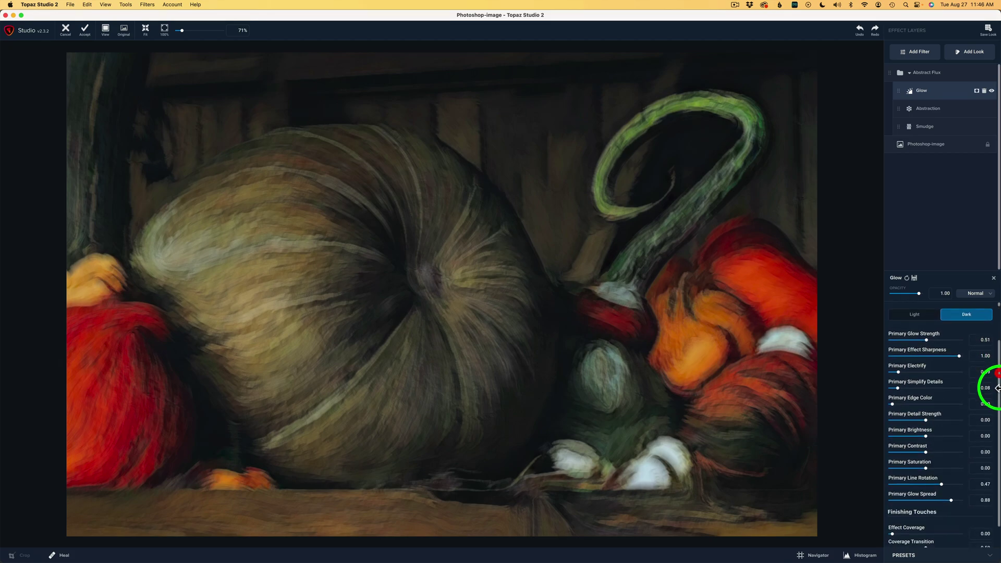
pyautogui.click(997, 388)
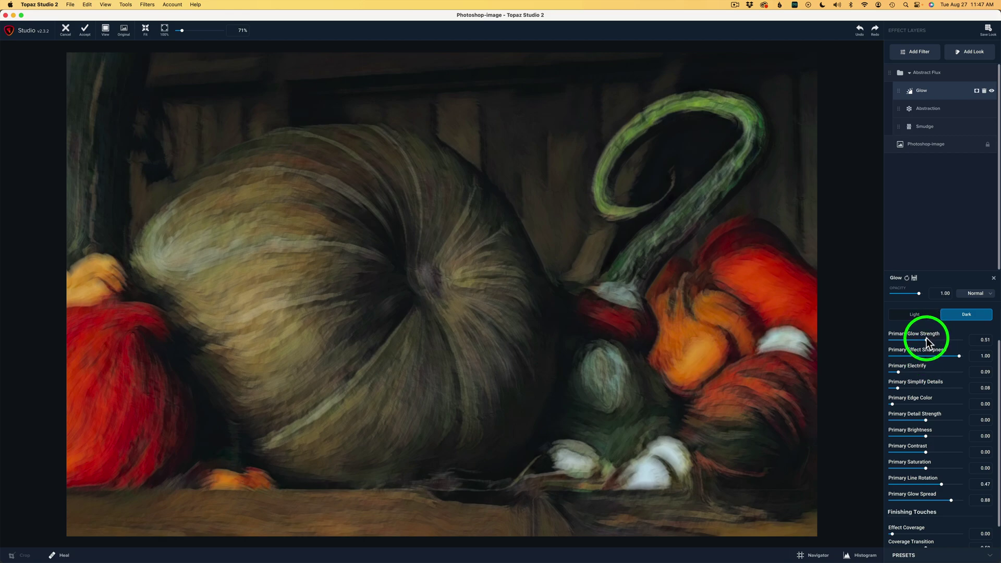
pyautogui.moveTo(926, 338); pyautogui.dragTo(908, 336)
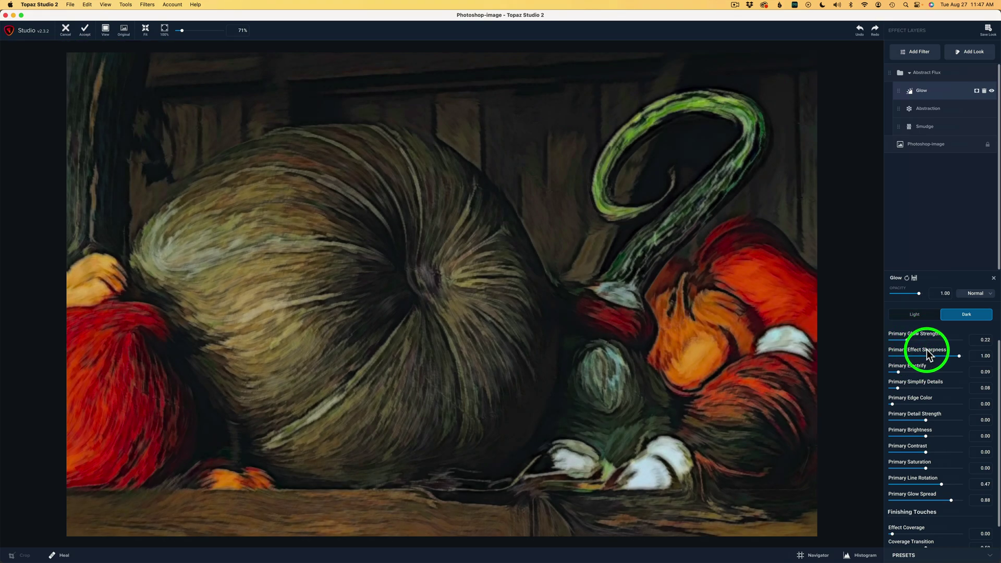
pyautogui.moveTo(959, 356)
pyautogui.mouseDown()
pyautogui.moveTo(942, 355)
pyautogui.moveTo(957, 357)
pyautogui.mouseUp()
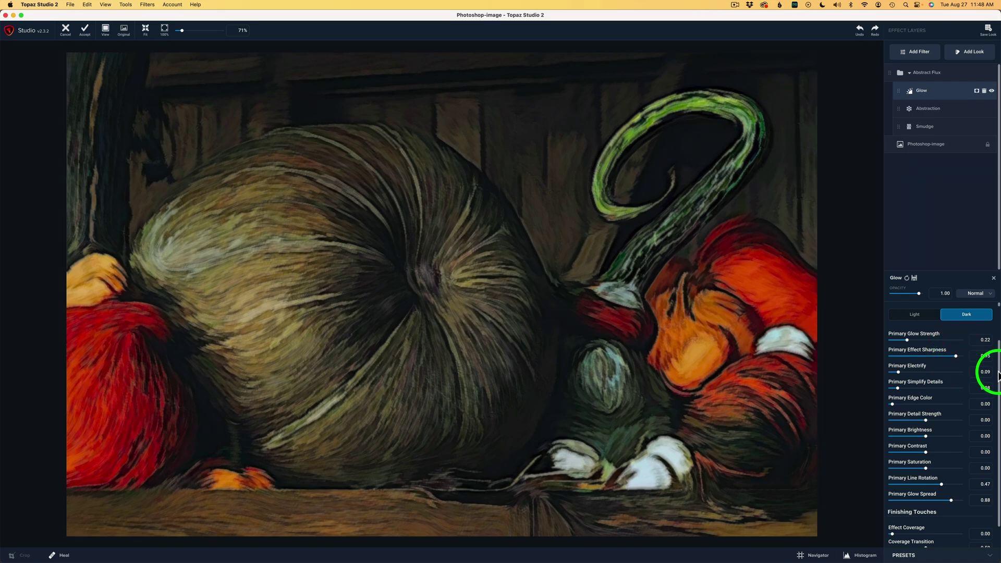
# Sharpen the painted strokes further down the Glow panel, then show the Abstraction filter settings
pyautogui.scroll(-2, 996, 386)
pyautogui.scroll(-1, 996, 401)
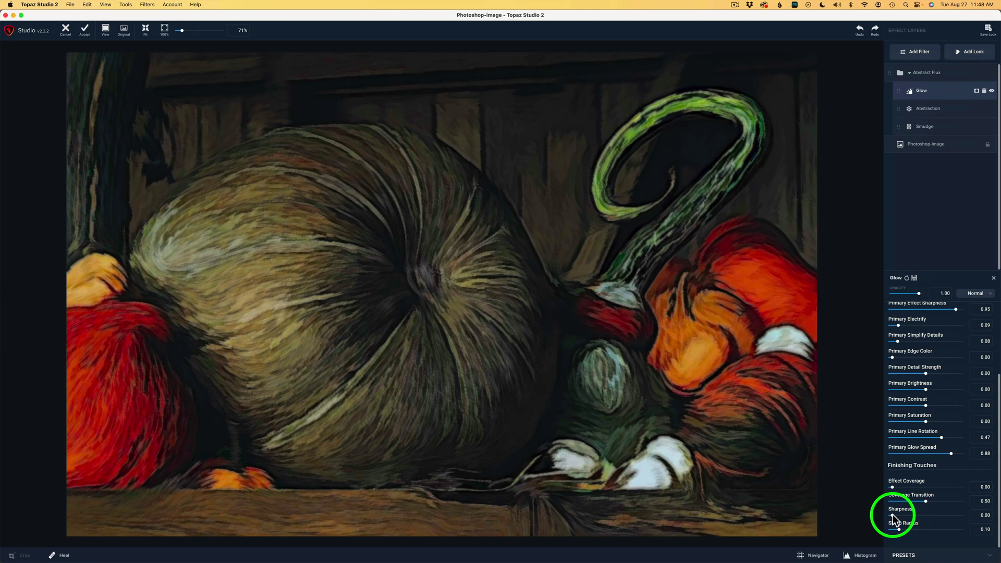
pyautogui.moveTo(893, 515)
pyautogui.mouseDown()
pyautogui.moveTo(963, 516)
pyautogui.moveTo(900, 516)
pyautogui.mouseUp()
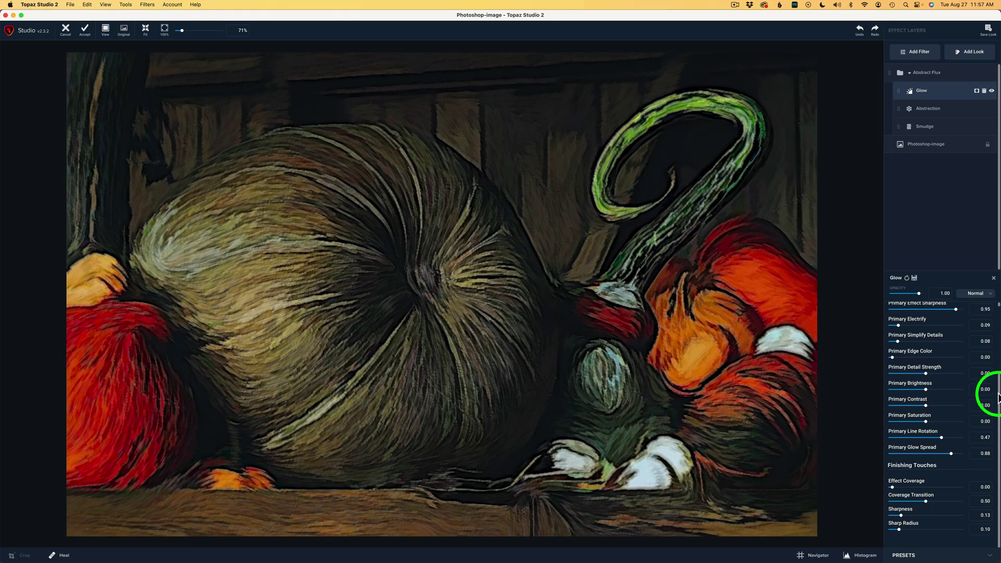
pyautogui.scroll(3, 996, 386)
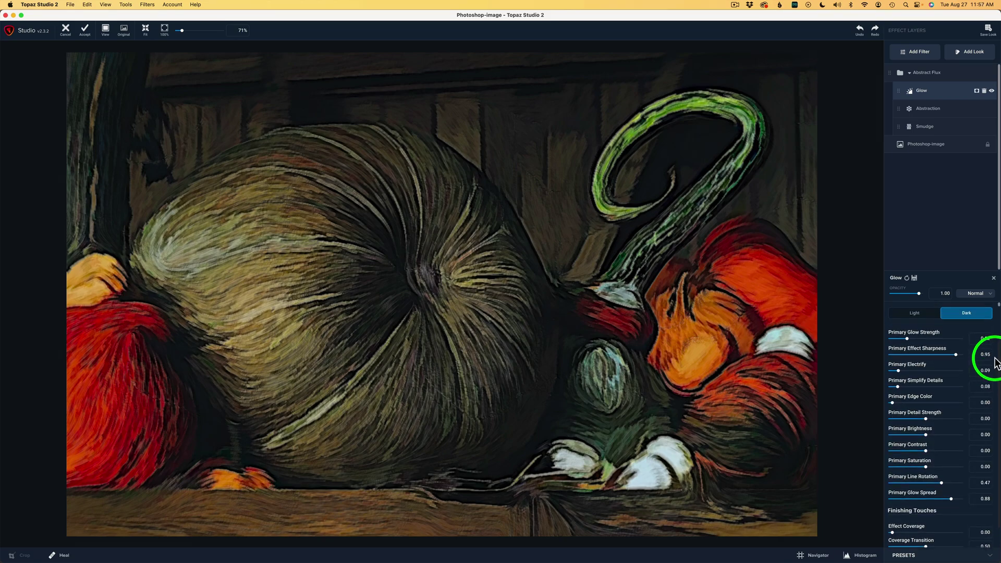
pyautogui.scroll(-1, 995, 362)
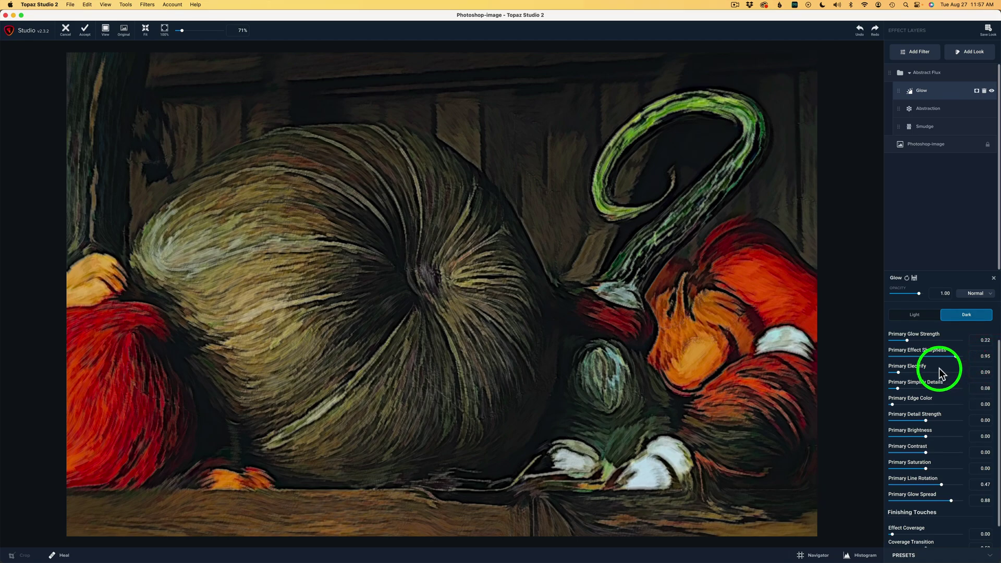
pyautogui.click(931, 111)
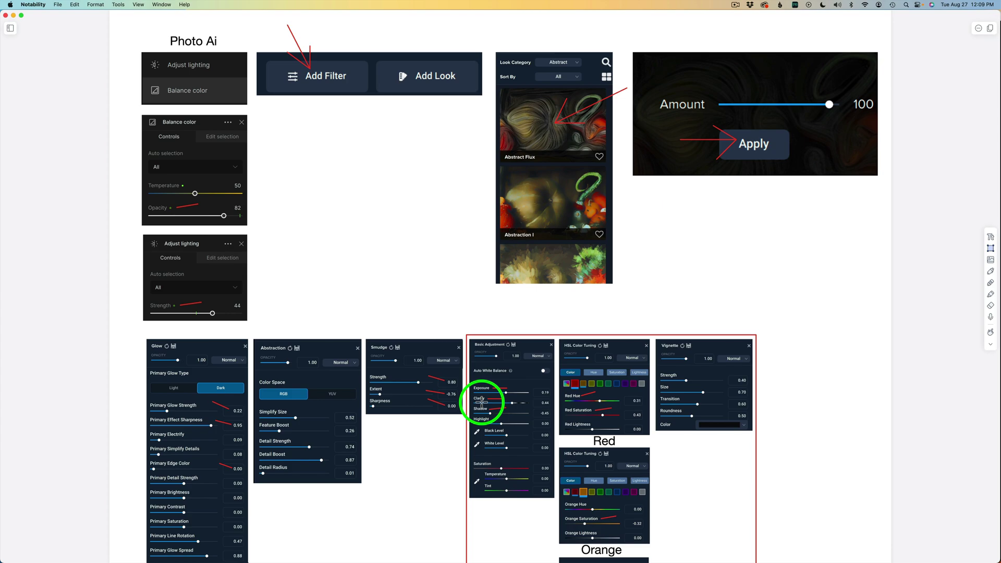
pyautogui.scroll(-5, 482, 402)
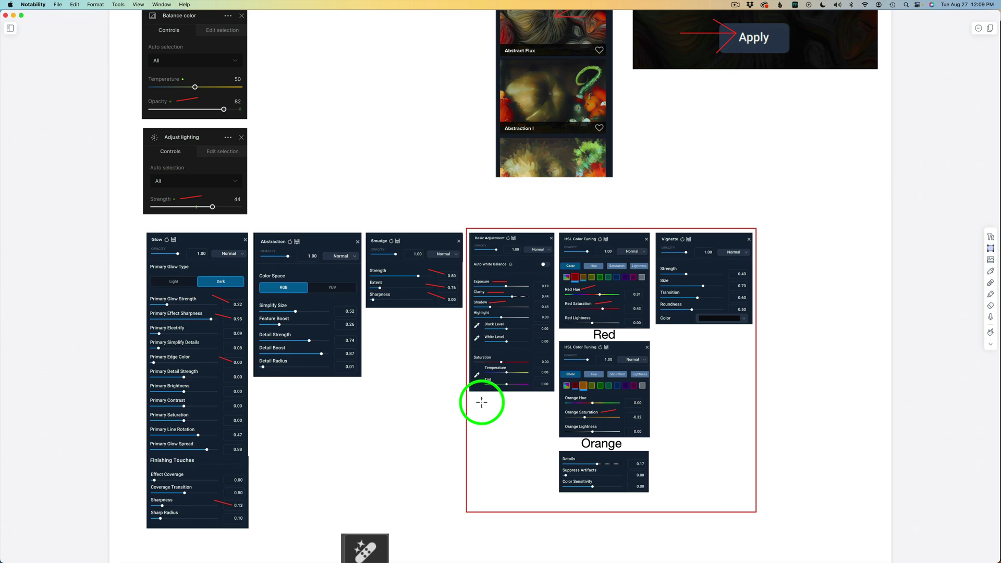
pyautogui.scroll(-6, 482, 401)
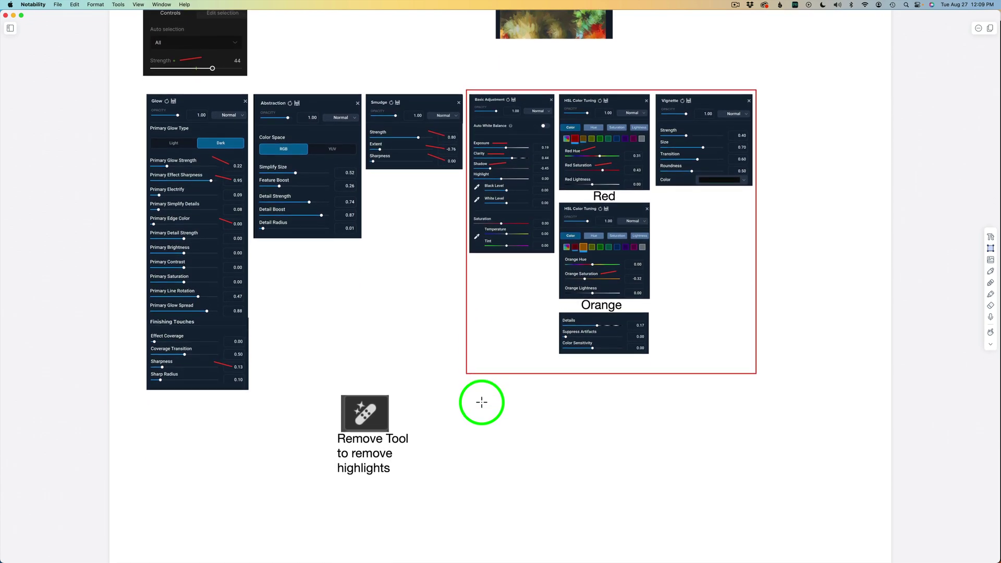
pyautogui.scroll(-2, 481, 402)
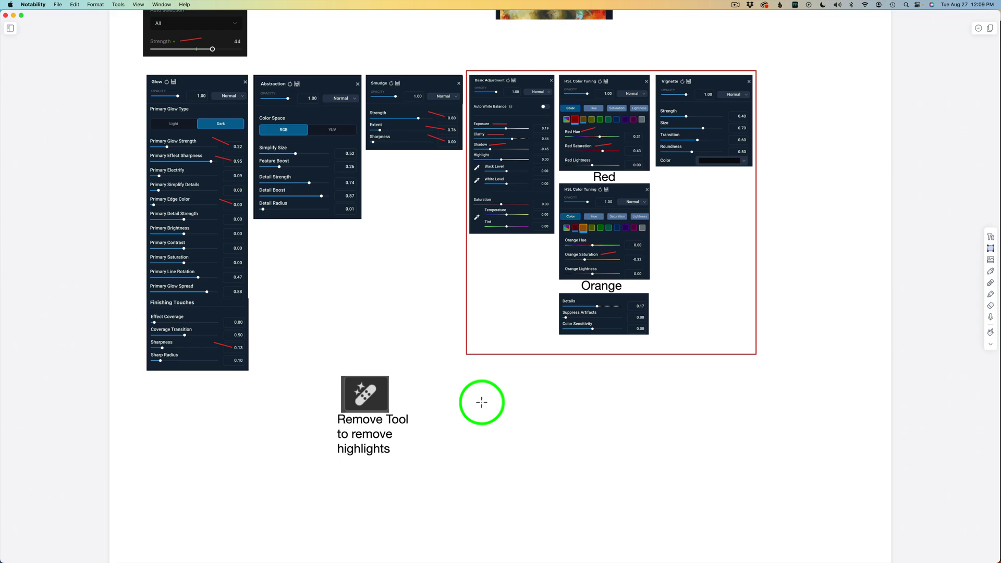
pyautogui.scroll(13, 482, 402)
pyautogui.scroll(-1, 481, 402)
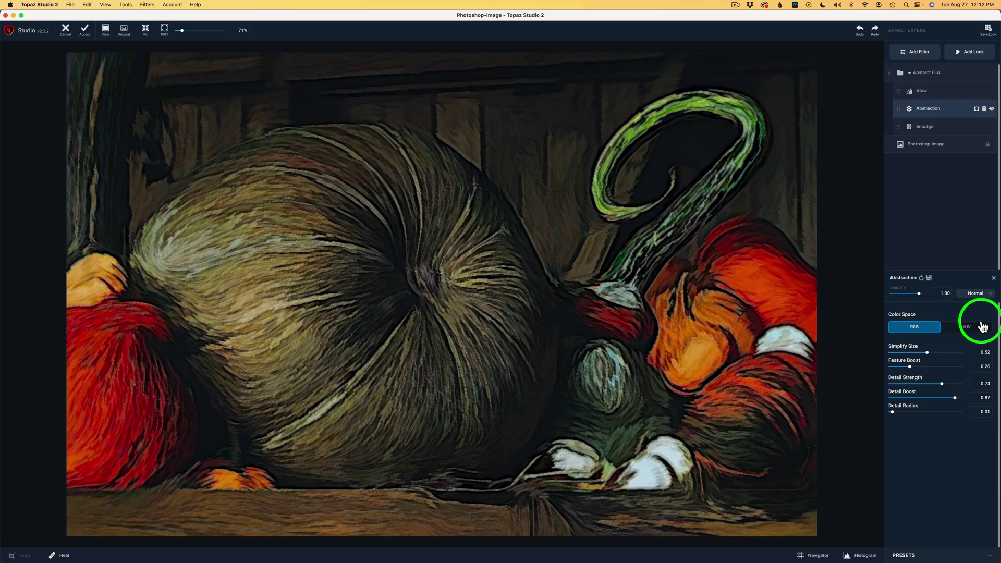
pyautogui.click(992, 110)
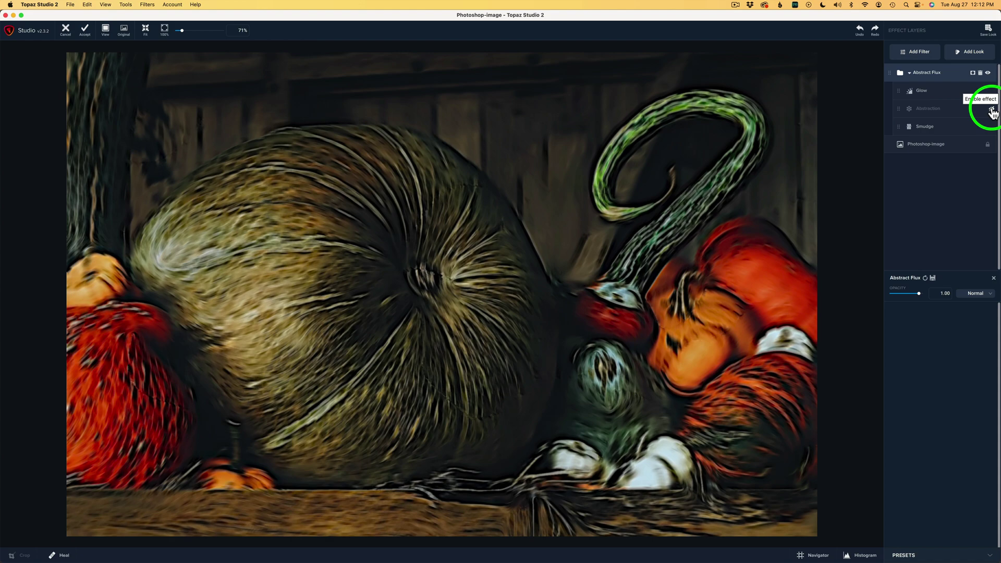
pyautogui.click(991, 110)
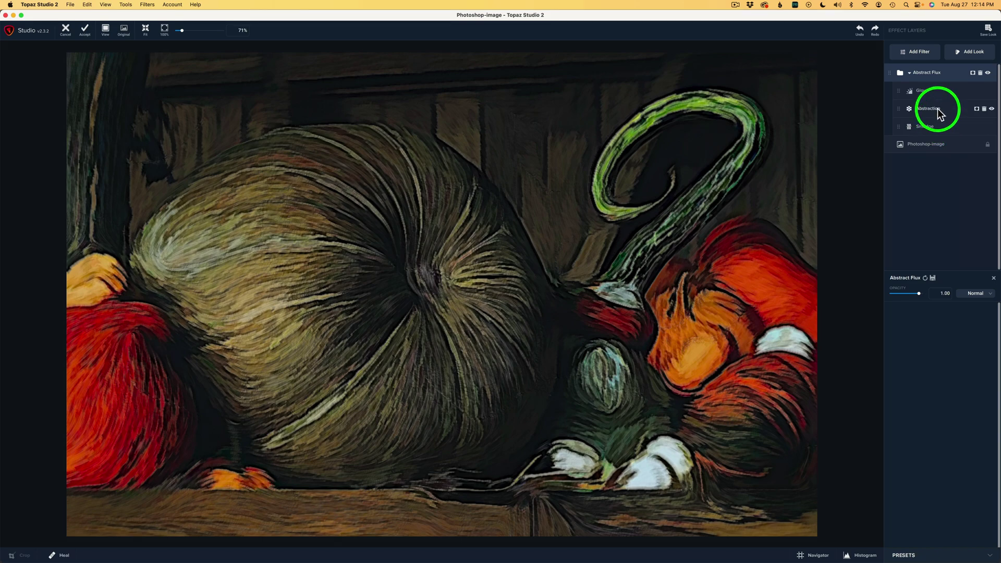
pyautogui.click(937, 110)
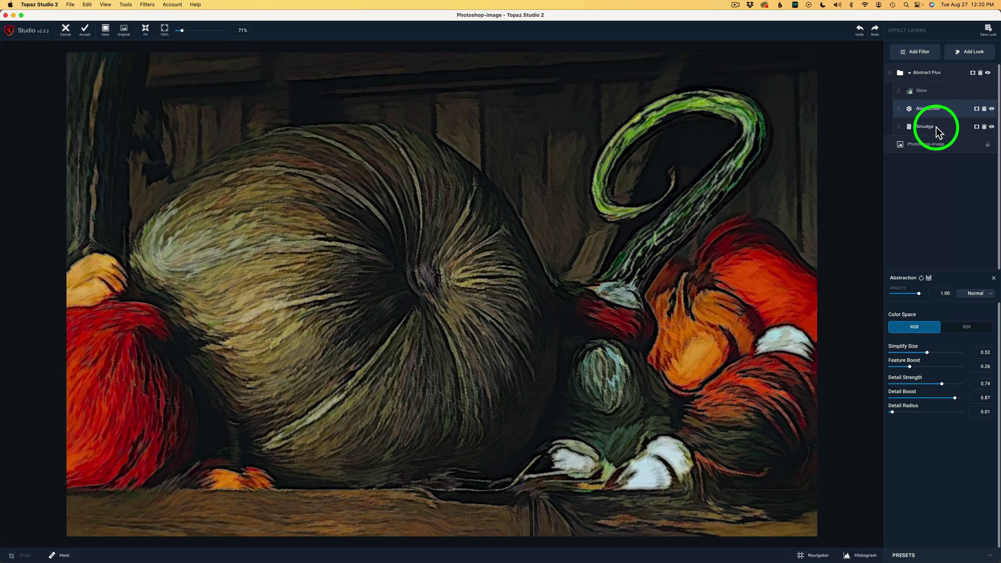
# On the Smudge layer, lower Strength to 0.80, Extent to -0.76 and Sharpness to 0.00
pyautogui.click(937, 131)
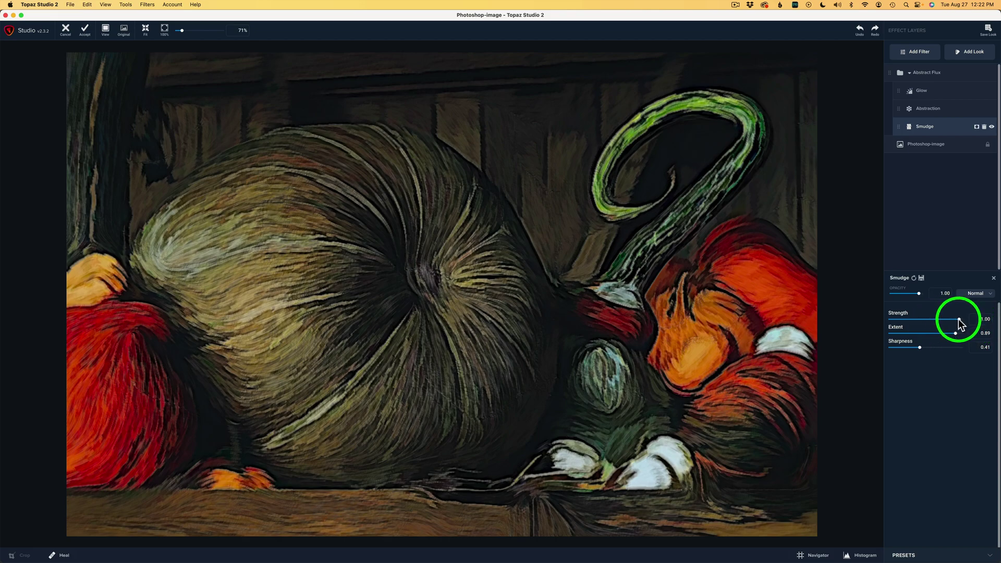
pyautogui.moveTo(959, 319)
pyautogui.mouseDown()
pyautogui.moveTo(918, 320)
pyautogui.moveTo(946, 319)
pyautogui.mouseUp()
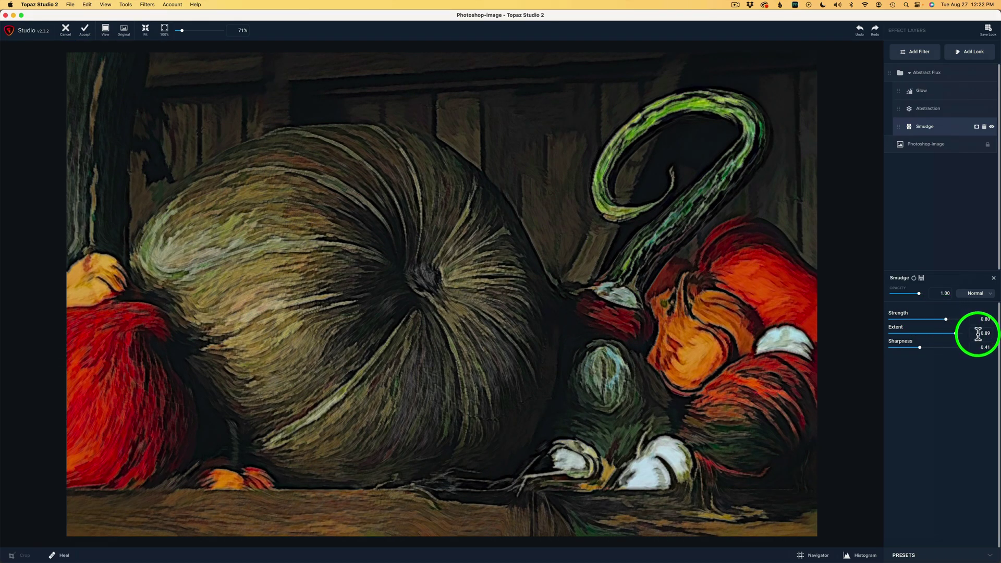
pyautogui.moveTo(956, 332); pyautogui.dragTo(901, 334)
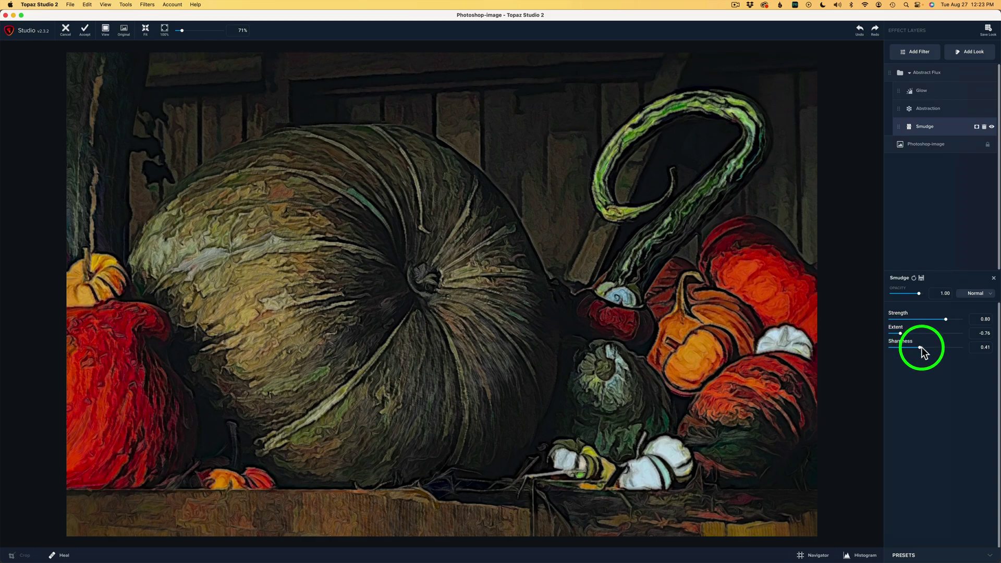
pyautogui.moveTo(920, 347); pyautogui.dragTo(873, 342)
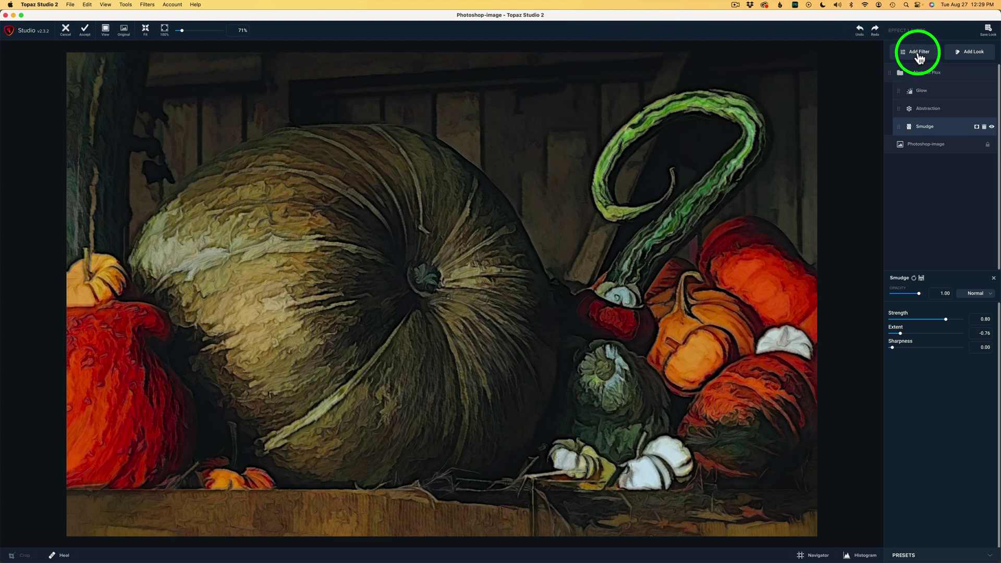
# Add a Basic Adjustment with Exposure 0.19, Clarity 0.46, Shadow -0.45, and toggle it to compare
pyautogui.click(919, 52)
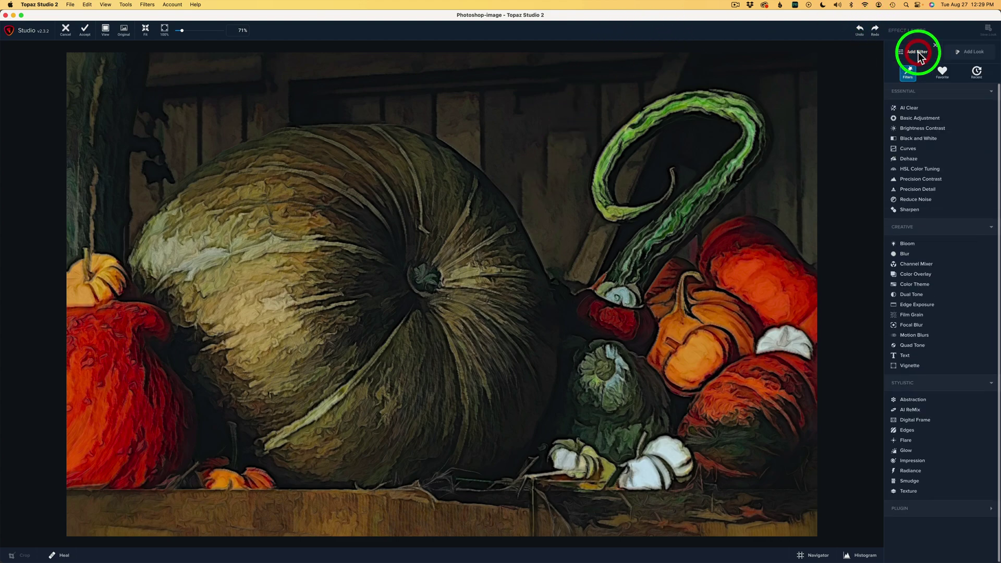
pyautogui.click(918, 117)
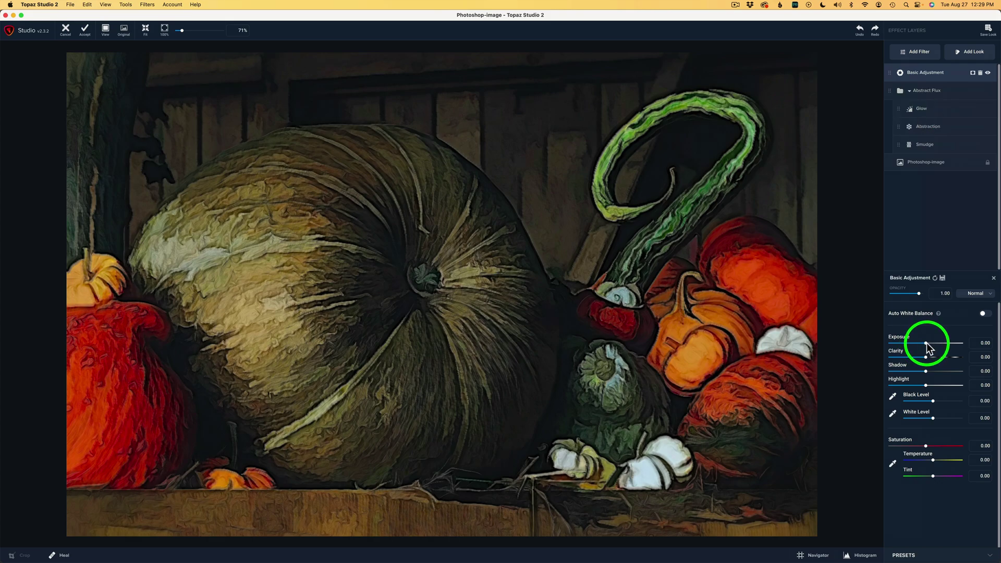
pyautogui.moveTo(925, 342); pyautogui.dragTo(932, 343)
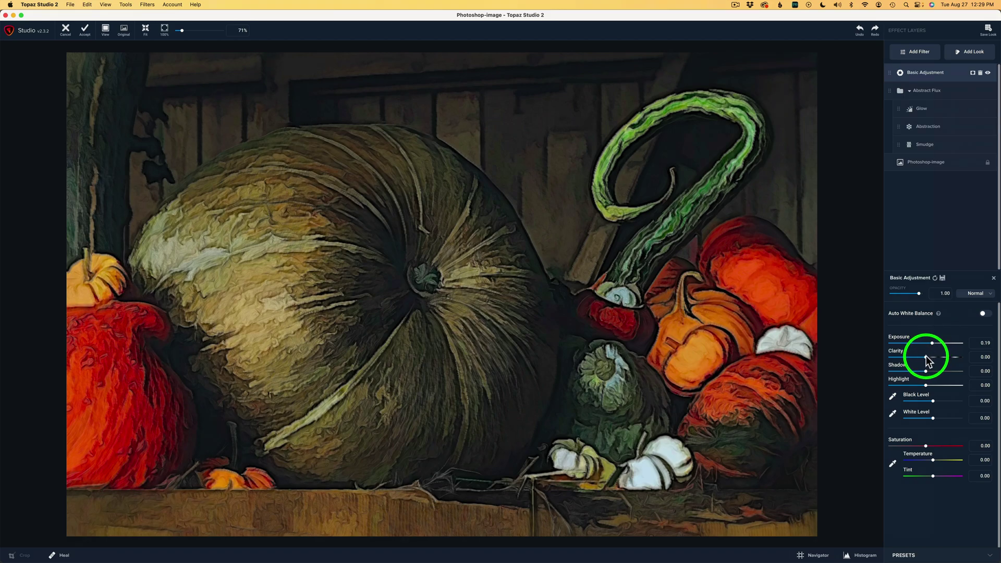
pyautogui.moveTo(926, 357); pyautogui.dragTo(941, 357)
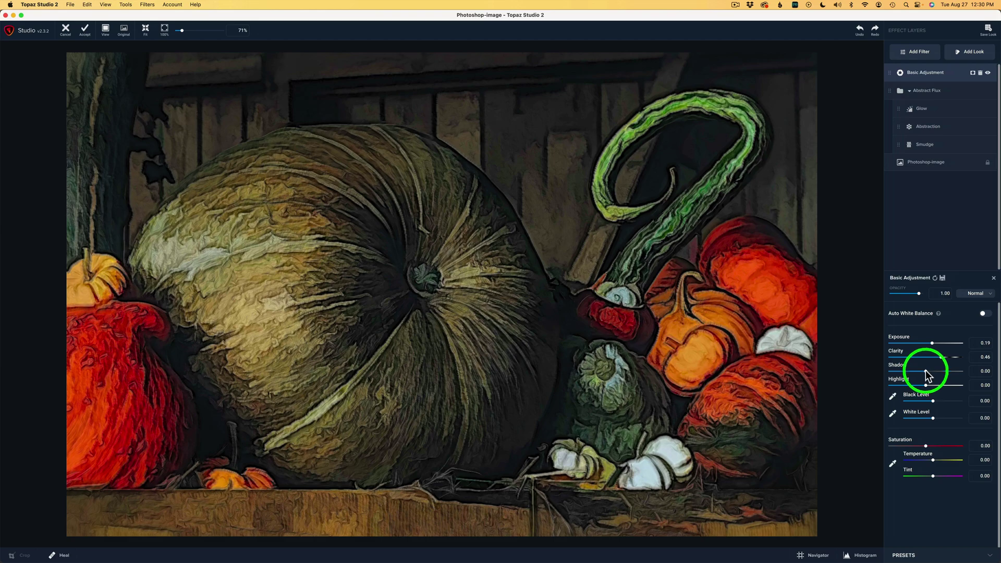
pyautogui.moveTo(926, 373); pyautogui.dragTo(912, 374)
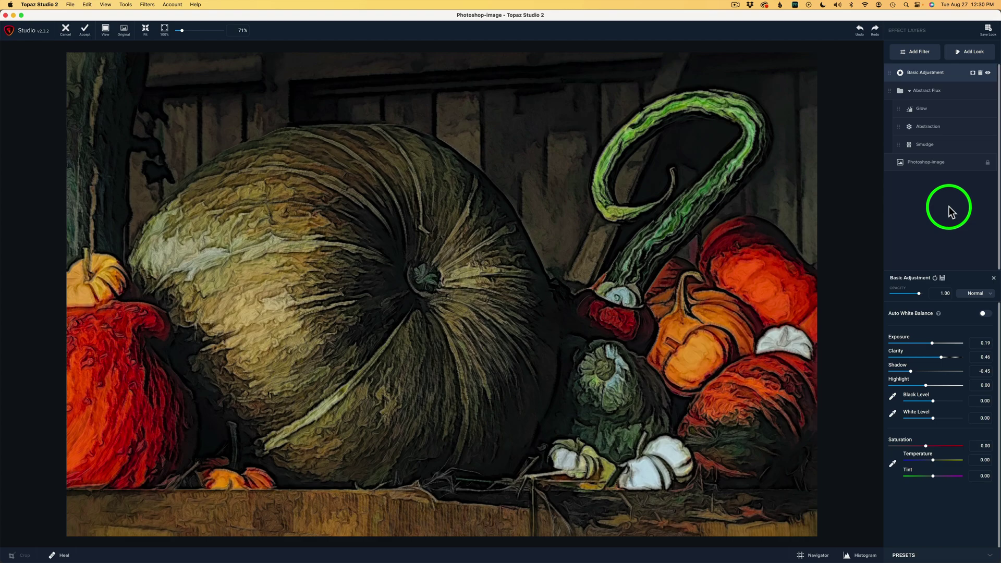
pyautogui.click(988, 74)
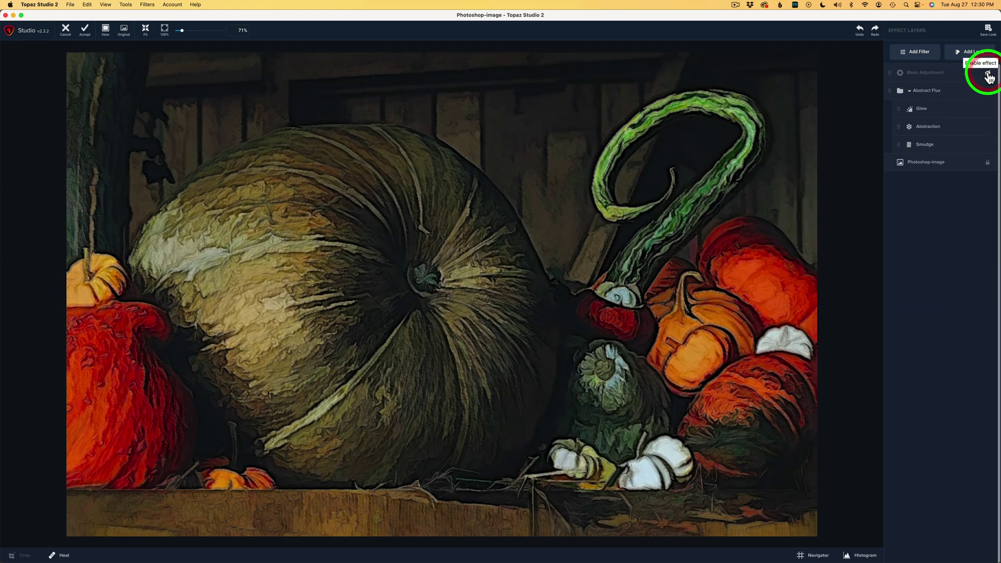
pyautogui.click(987, 76)
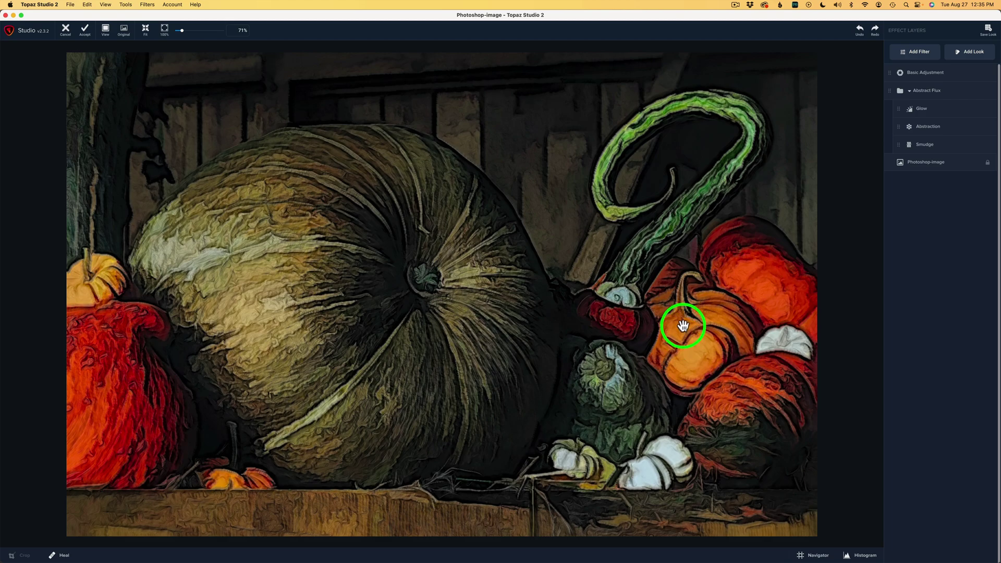
# Add HSL Color Tuning: Red Hue 0.31, Red Saturation 0.43, Orange Saturation -0.32
pyautogui.click(921, 54)
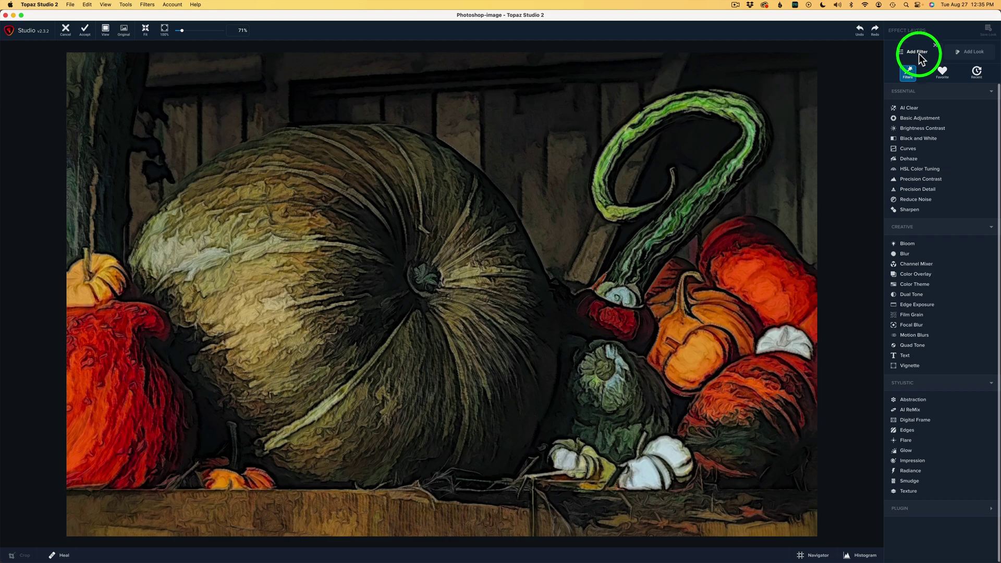
pyautogui.click(920, 169)
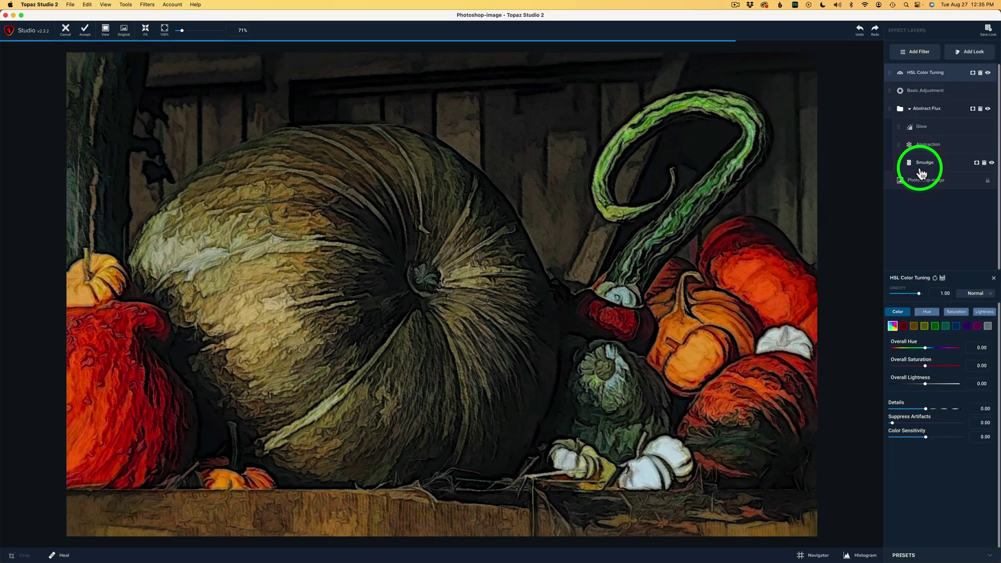
pyautogui.click(903, 326)
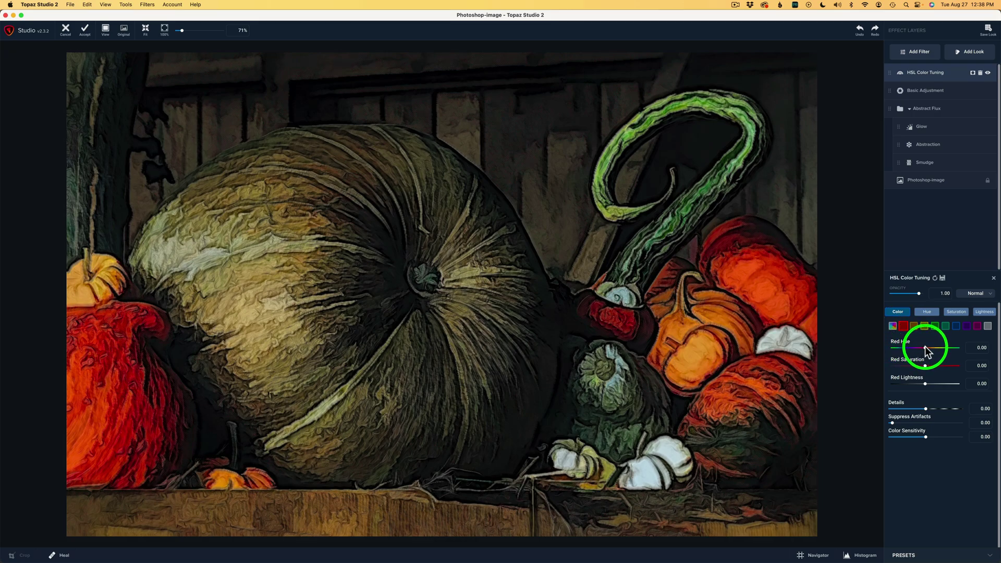
pyautogui.moveTo(925, 346); pyautogui.dragTo(934, 348)
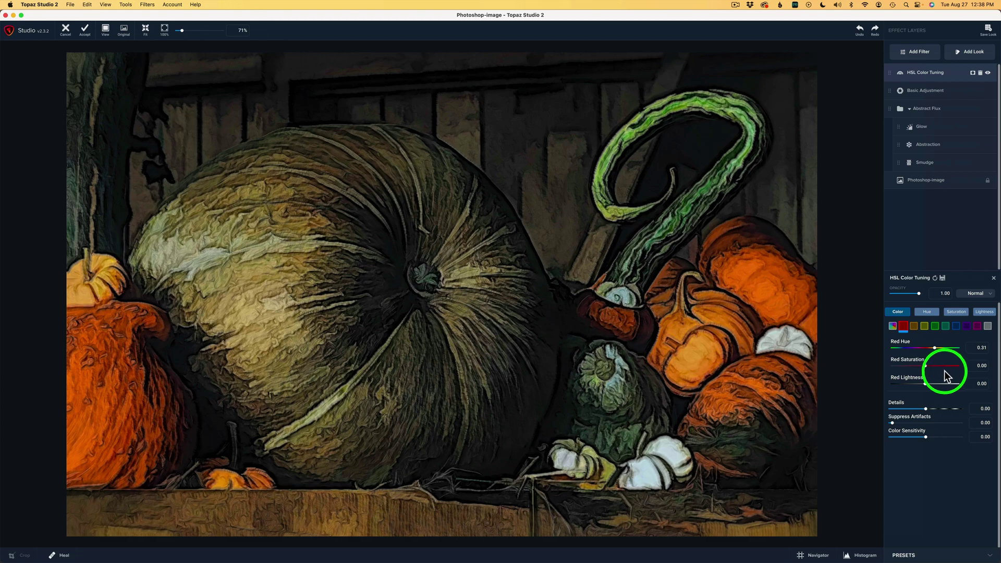
pyautogui.moveTo(926, 367); pyautogui.dragTo(938, 366)
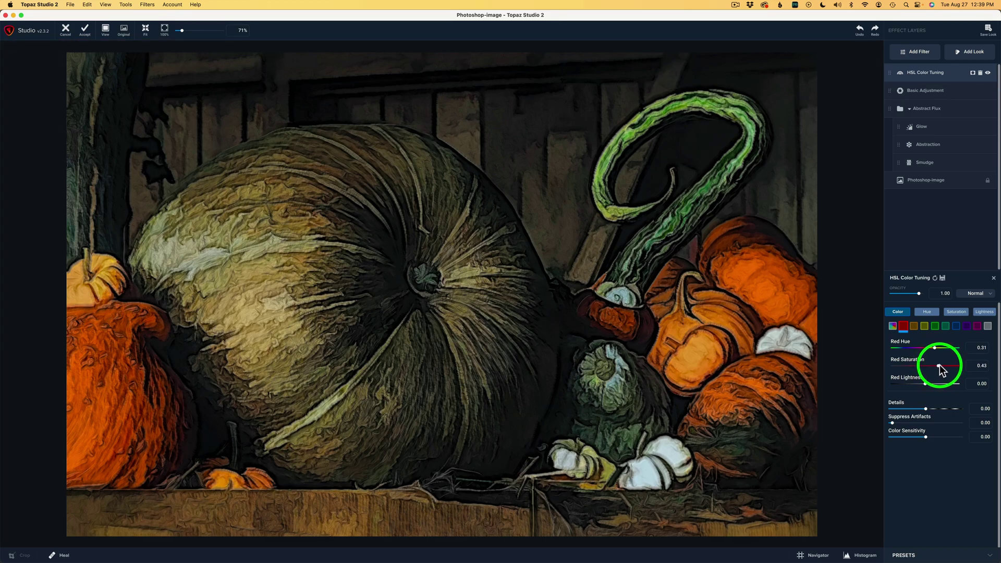
pyautogui.click(914, 326)
pyautogui.moveTo(927, 366); pyautogui.dragTo(916, 365)
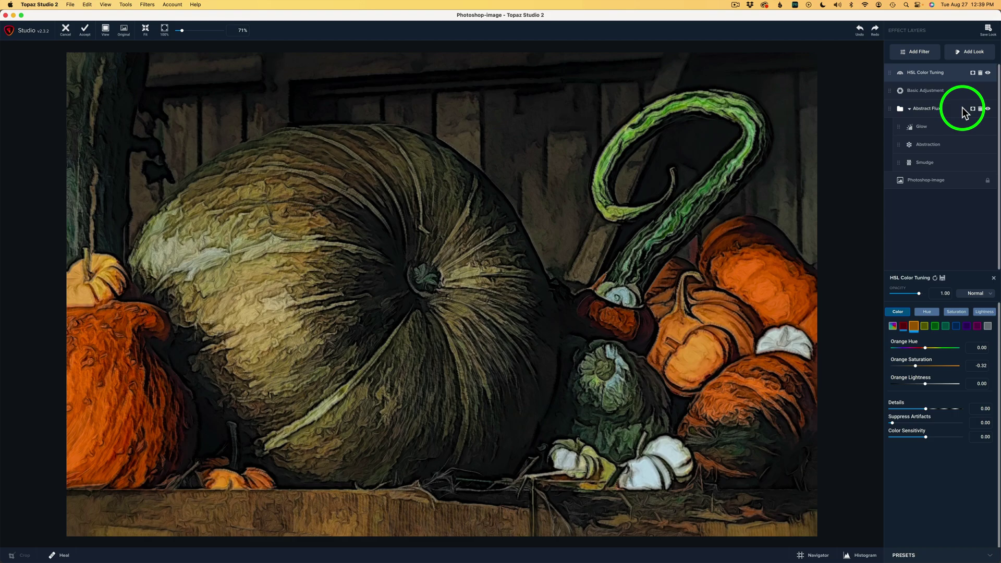
# Set HSL Color Tuning's Overall Lightness to -0.04 and Details to 0.17, comparing with the original
pyautogui.click(988, 77)
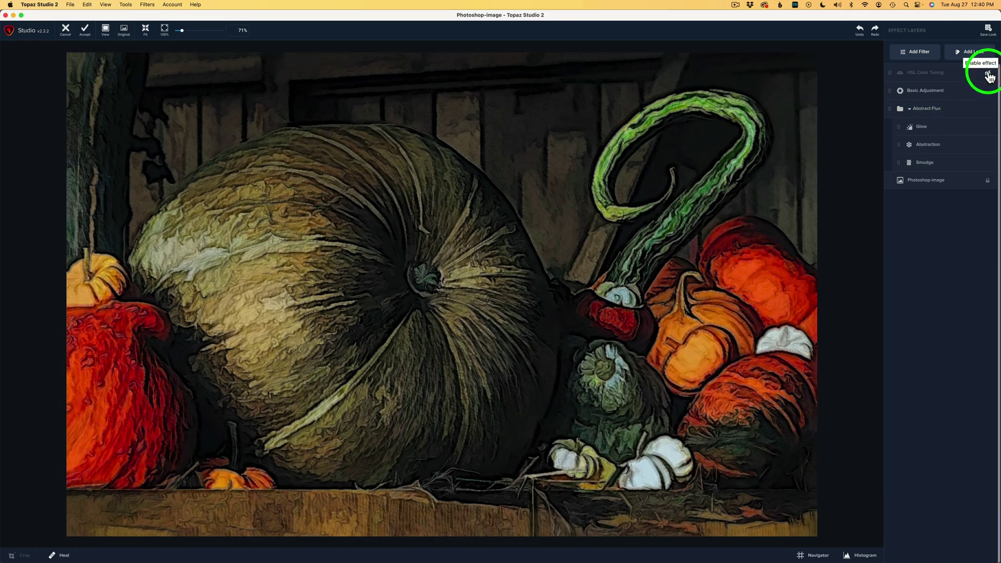
pyautogui.click(989, 77)
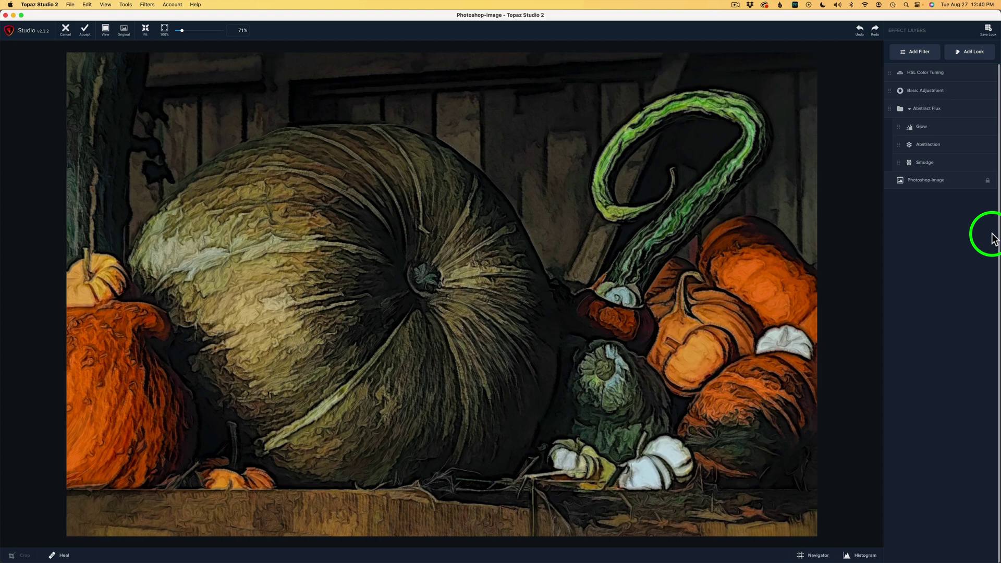
pyautogui.click(934, 72)
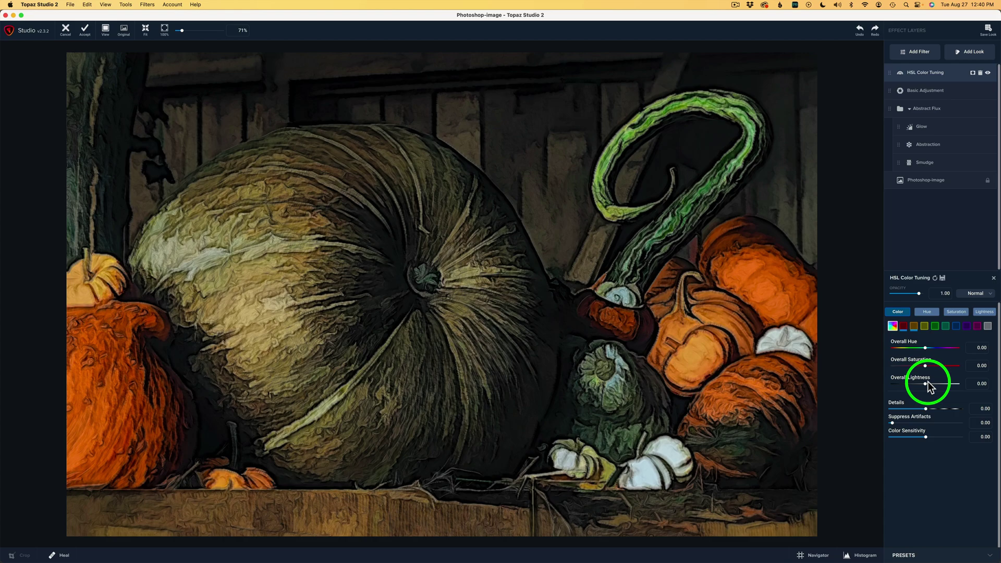
pyautogui.moveTo(925, 384); pyautogui.dragTo(924, 380)
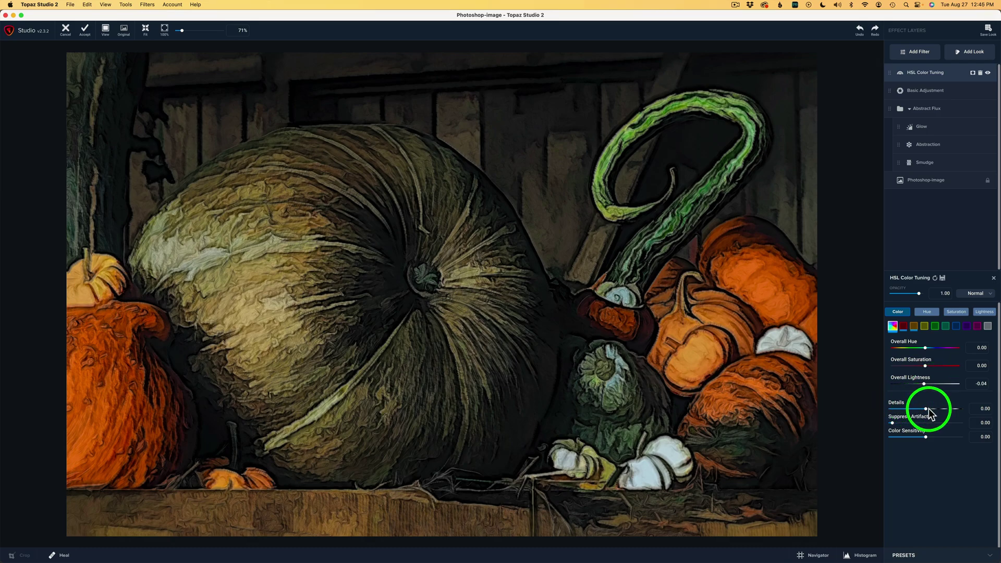
pyautogui.moveTo(929, 409); pyautogui.dragTo(932, 410)
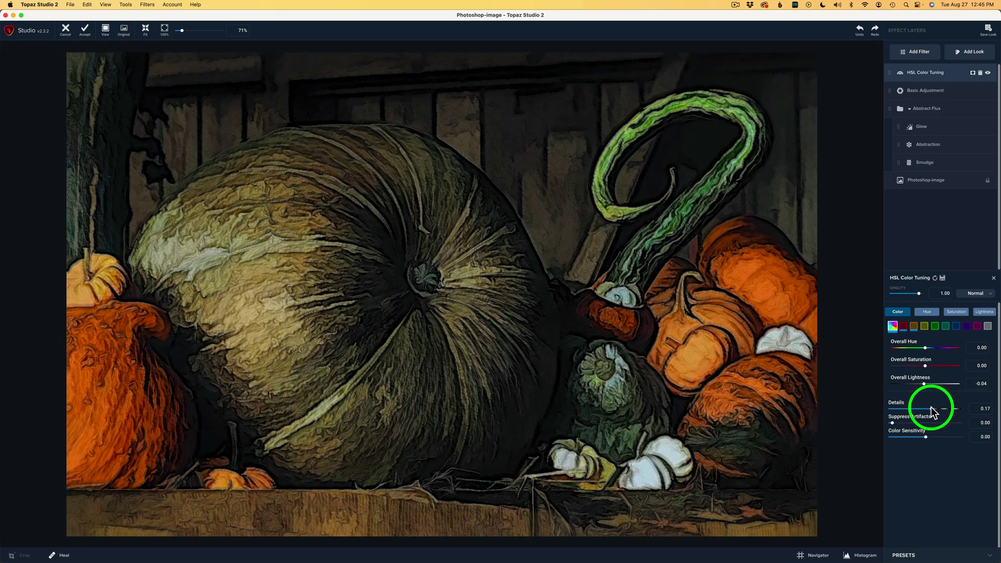
pyautogui.press('\\')
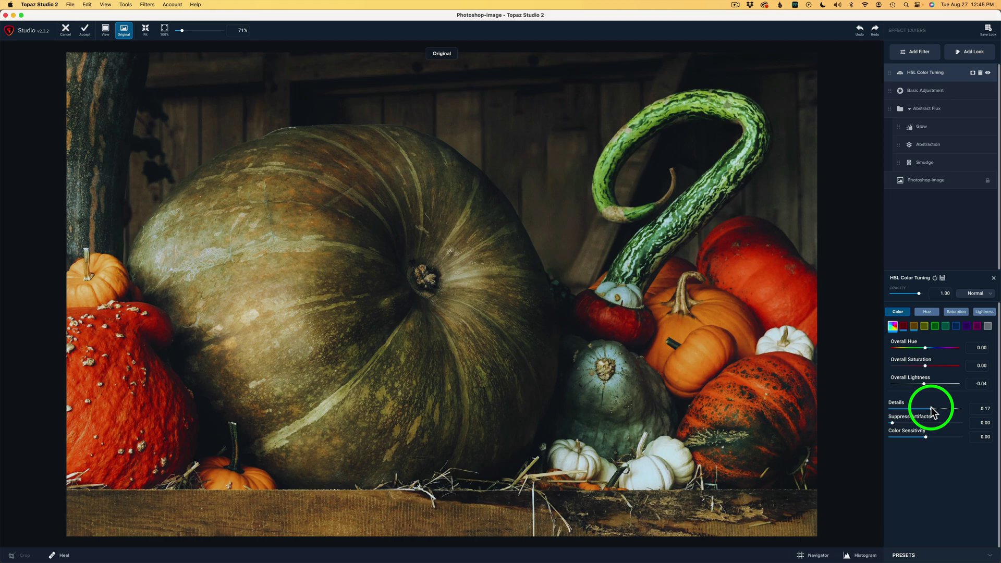
pyautogui.press('\\')
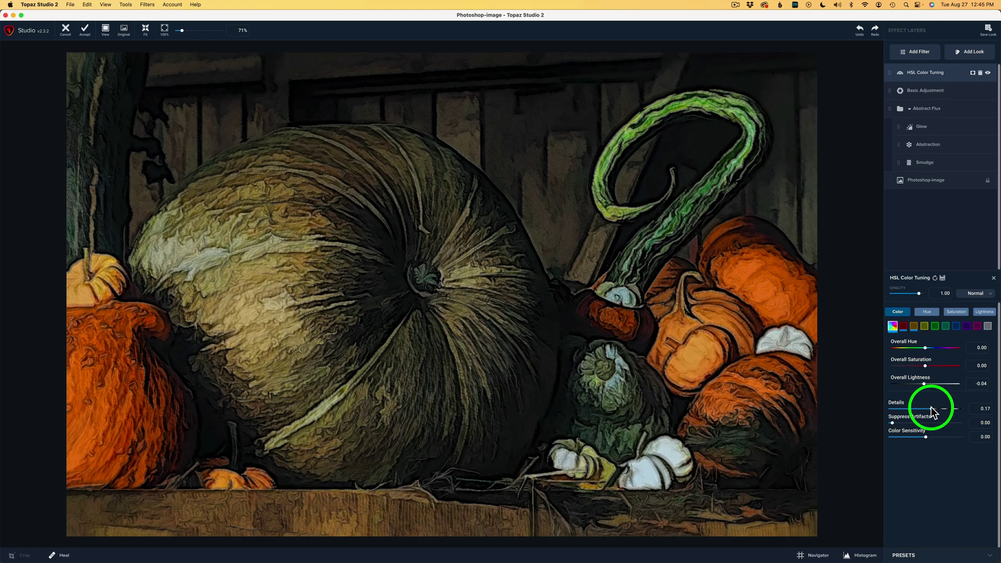
# Add a Vignette filter, keeping its default dark colour
pyautogui.click(918, 52)
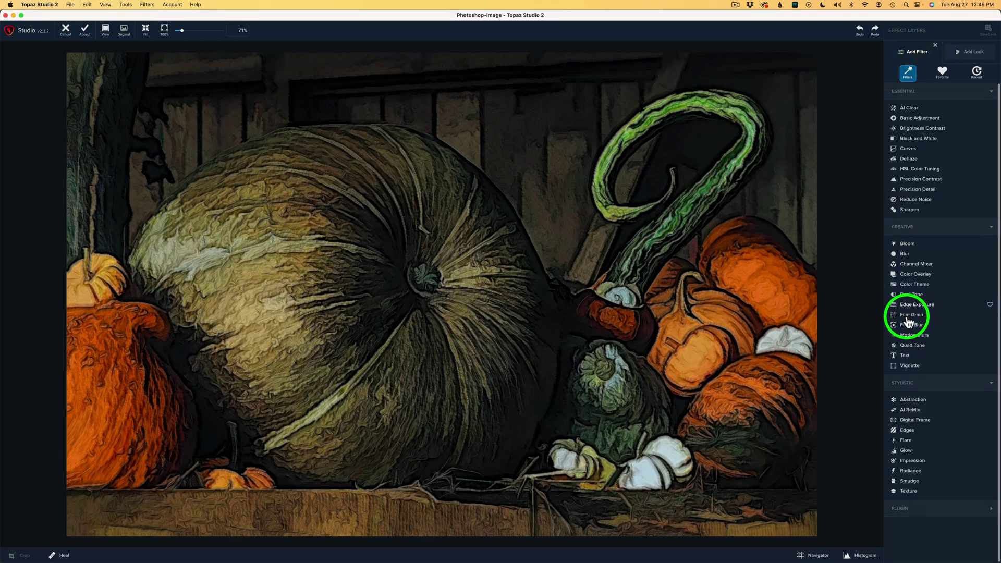
pyautogui.click(910, 366)
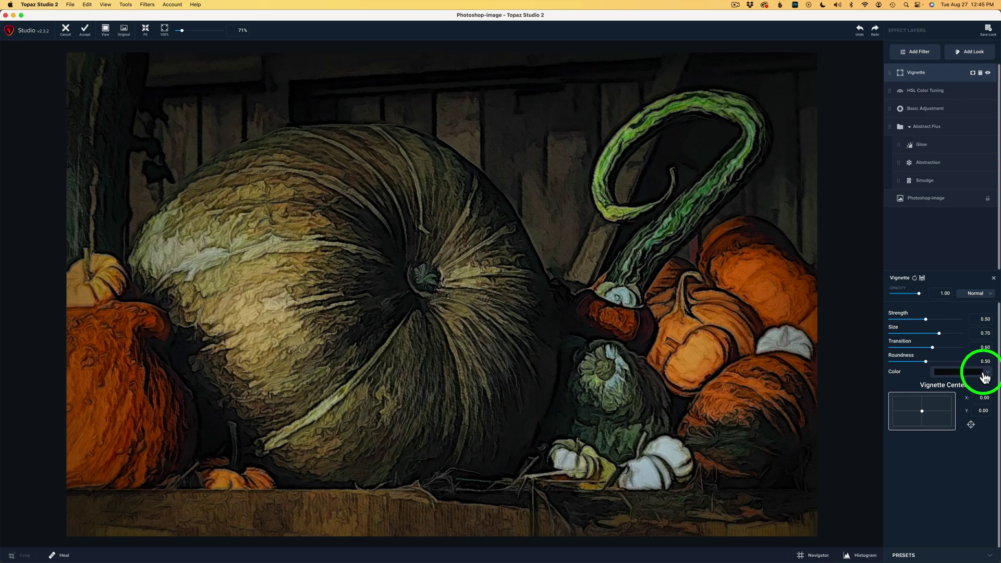
pyautogui.click(978, 373)
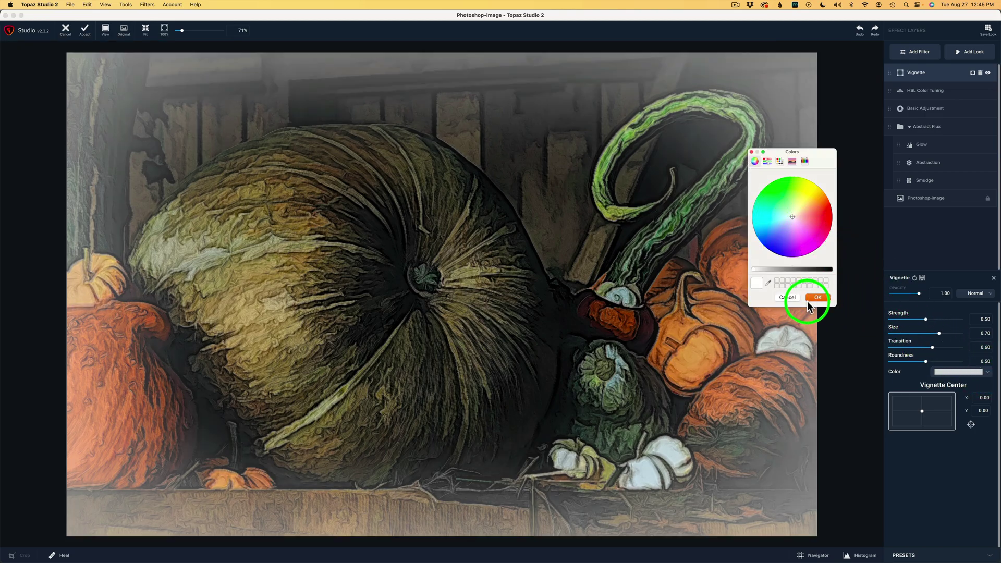
pyautogui.click(788, 298)
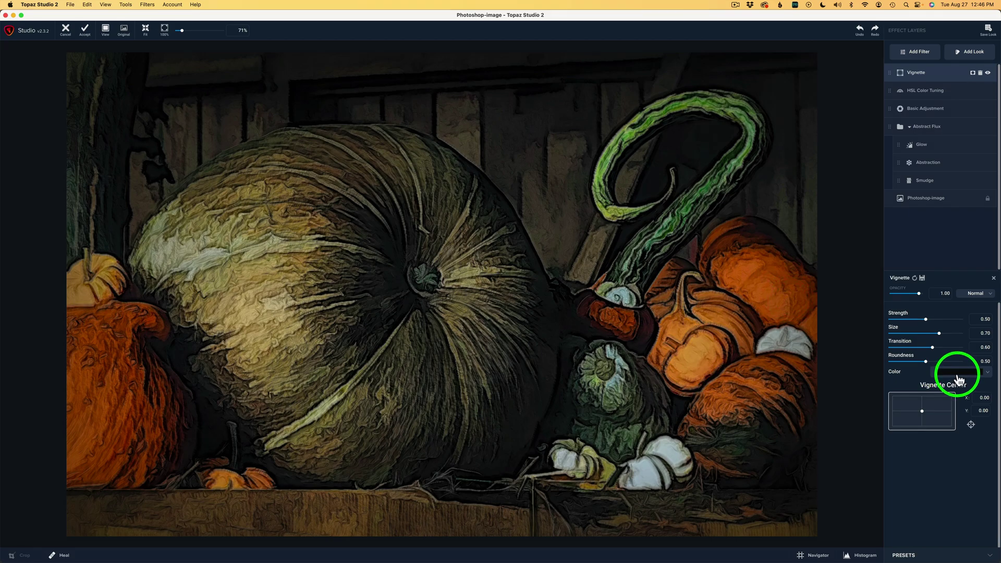
# Lower the Vignette Strength to 0.40 and compare with and without it
pyautogui.click(925, 318)
pyautogui.moveTo(923, 318); pyautogui.dragTo(920, 320)
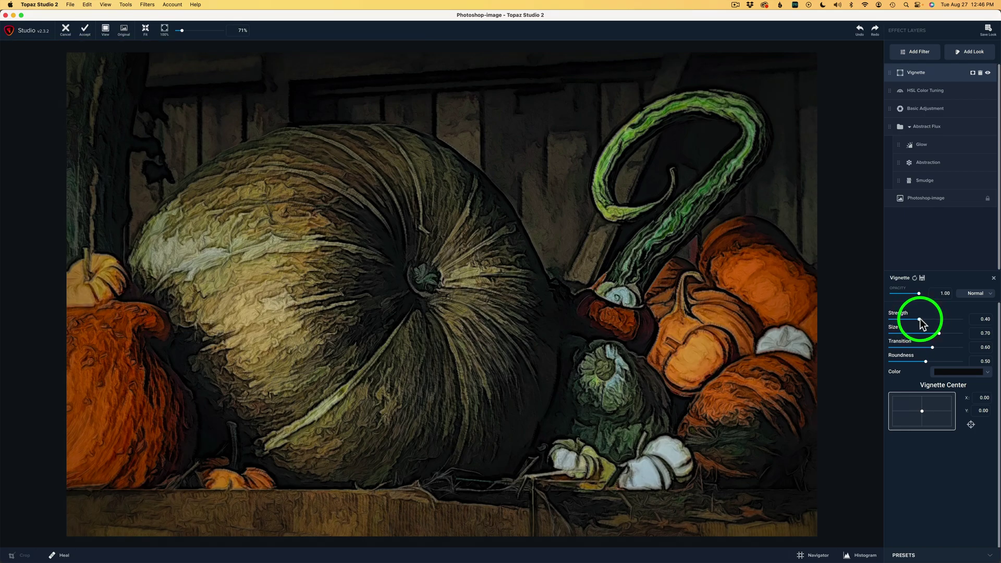
pyautogui.click(987, 74)
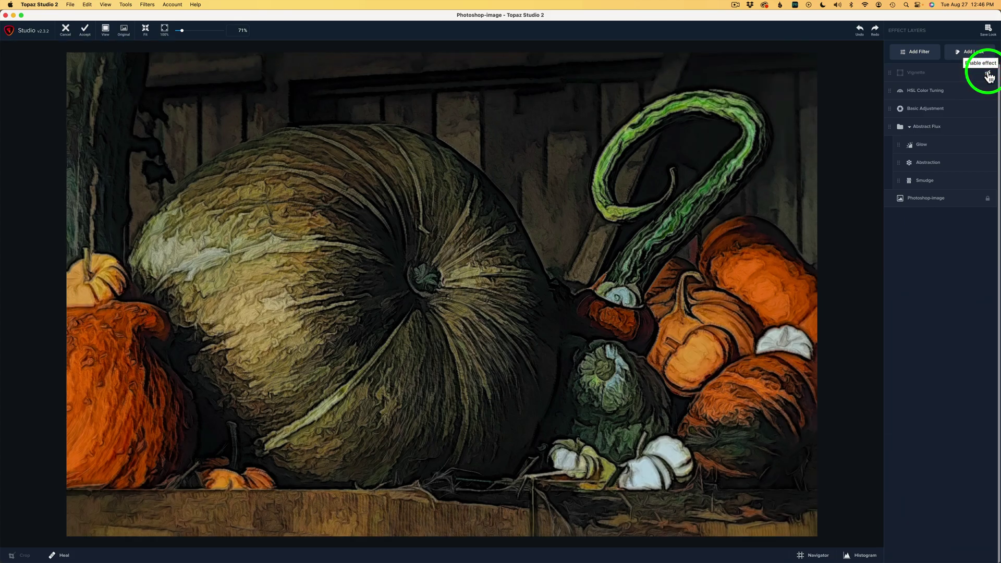
pyautogui.click(988, 75)
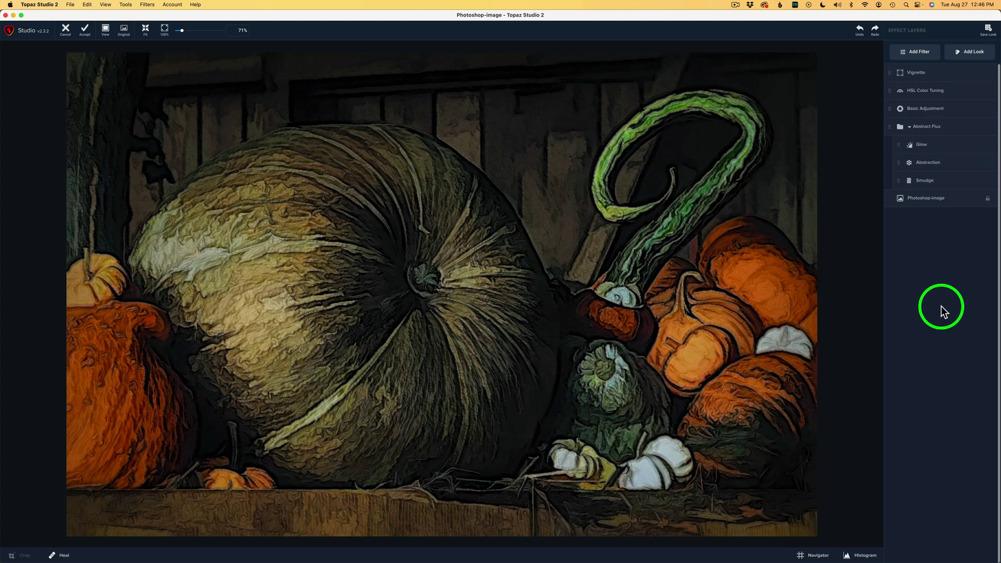
pyautogui.press('\\')
pyautogui.press('\\')
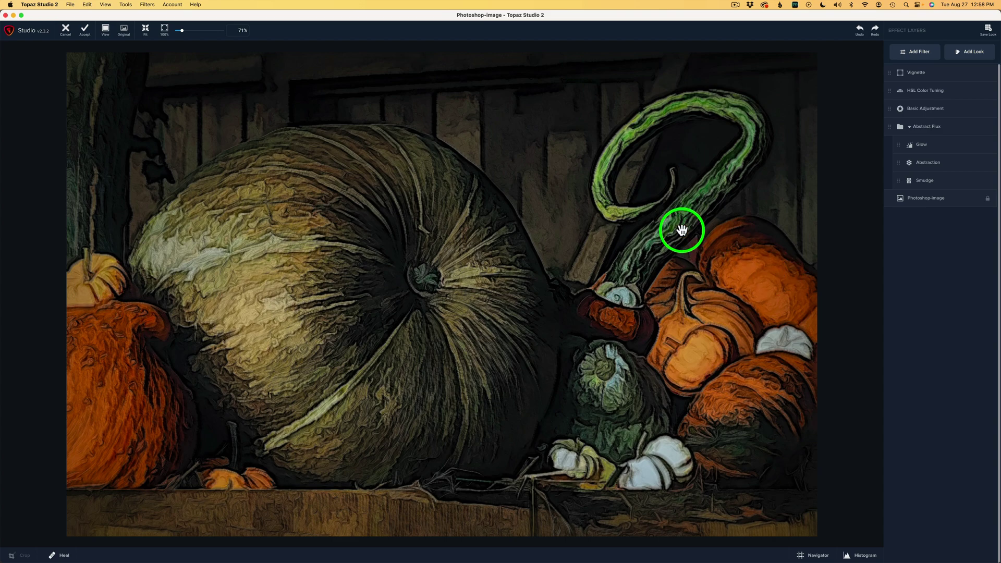
# Accept the Topaz edits as the TS2 layer in Photoshop and compare its visibility
pyautogui.click(86, 33)
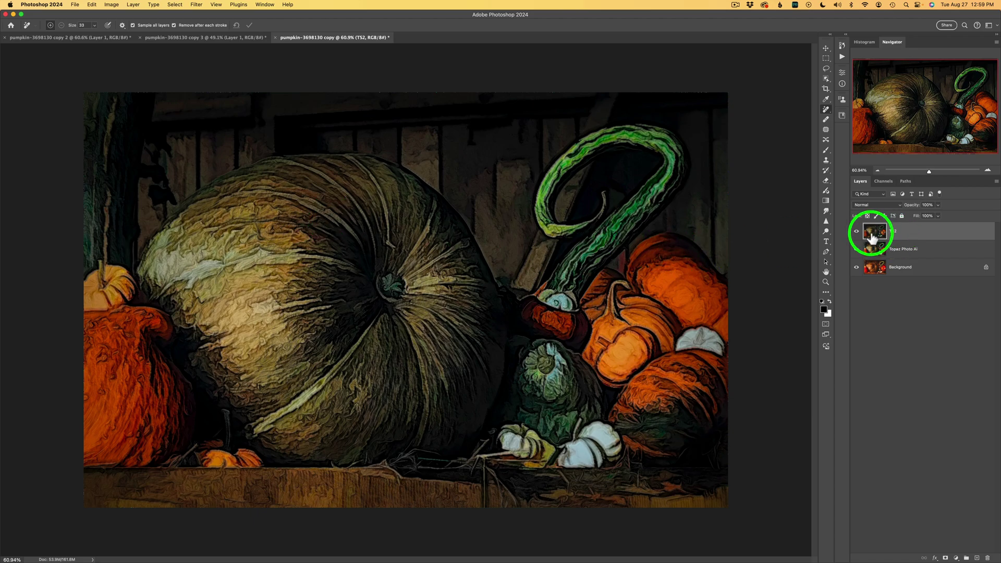
pyautogui.click(856, 233)
pyautogui.click(856, 233)
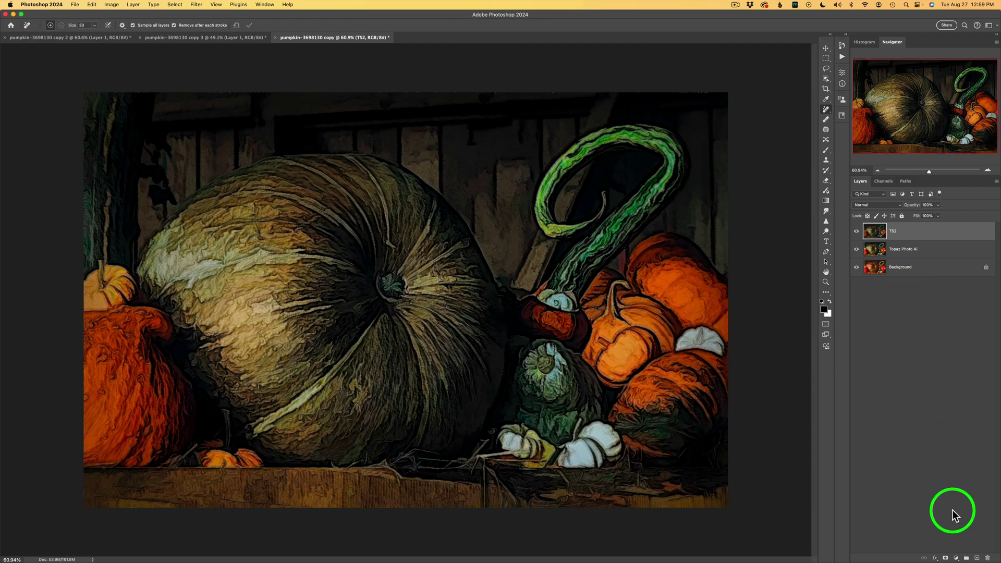
# Add a Curves layer lifting Input 54 to Output 63 on the pumpkin, then compare
pyautogui.click(956, 558)
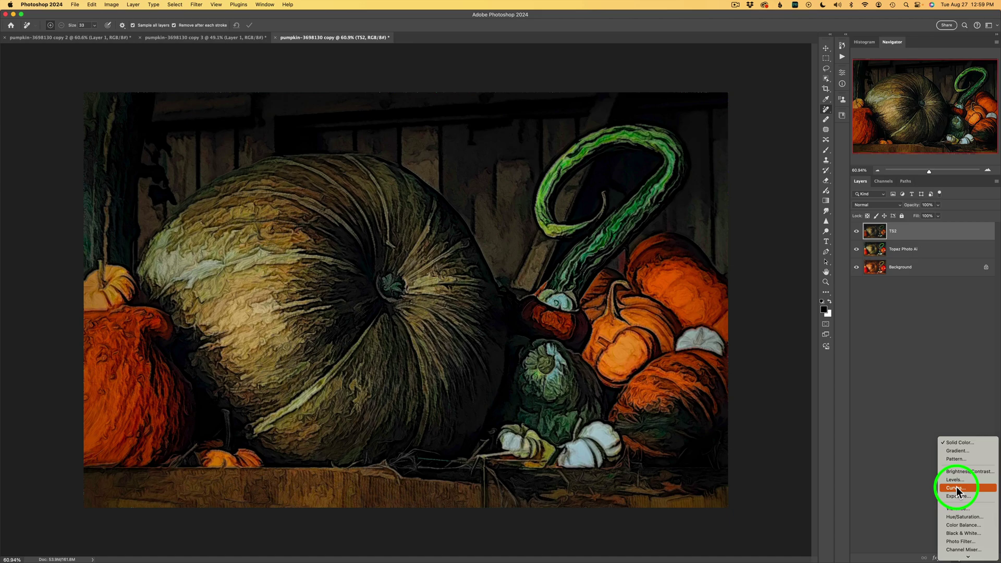
pyautogui.click(954, 488)
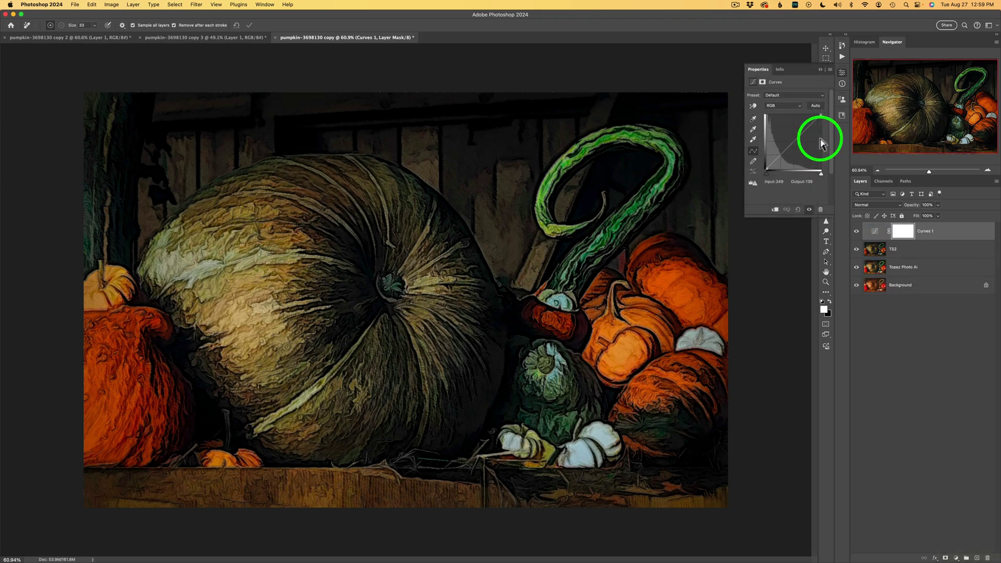
pyautogui.click(753, 106)
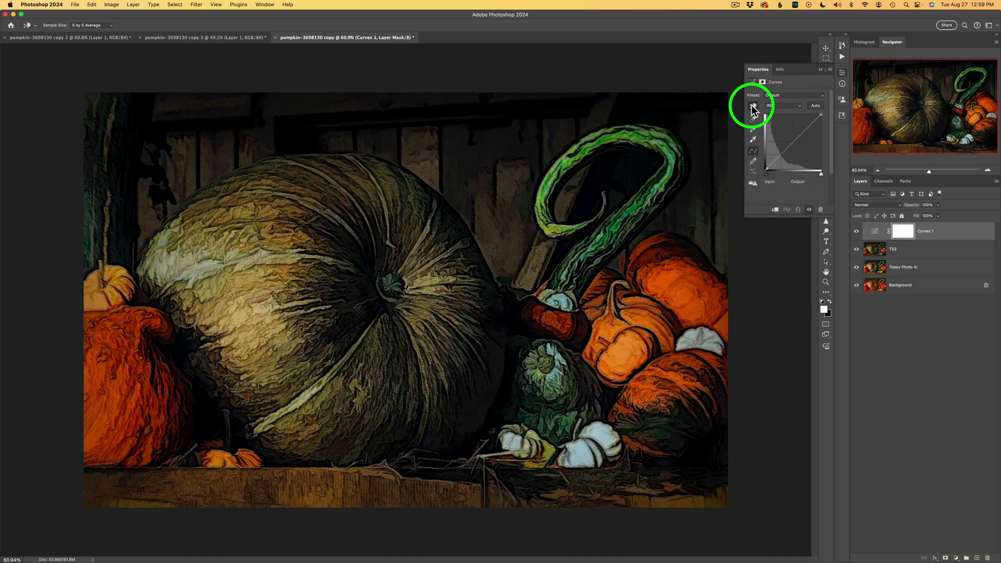
pyautogui.click(319, 178)
pyautogui.moveTo(320, 178); pyautogui.dragTo(319, 175)
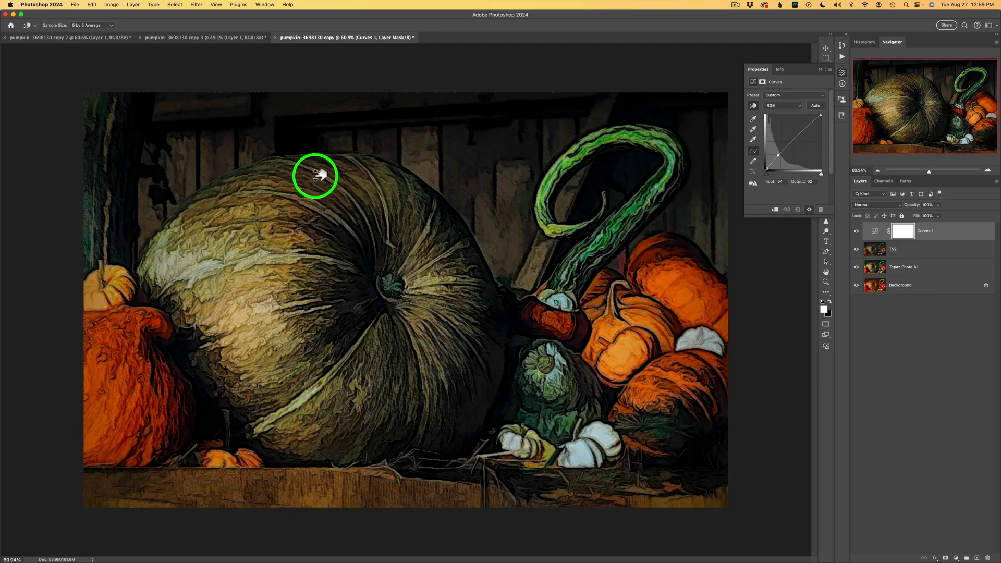
pyautogui.click(857, 232)
pyautogui.click(856, 232)
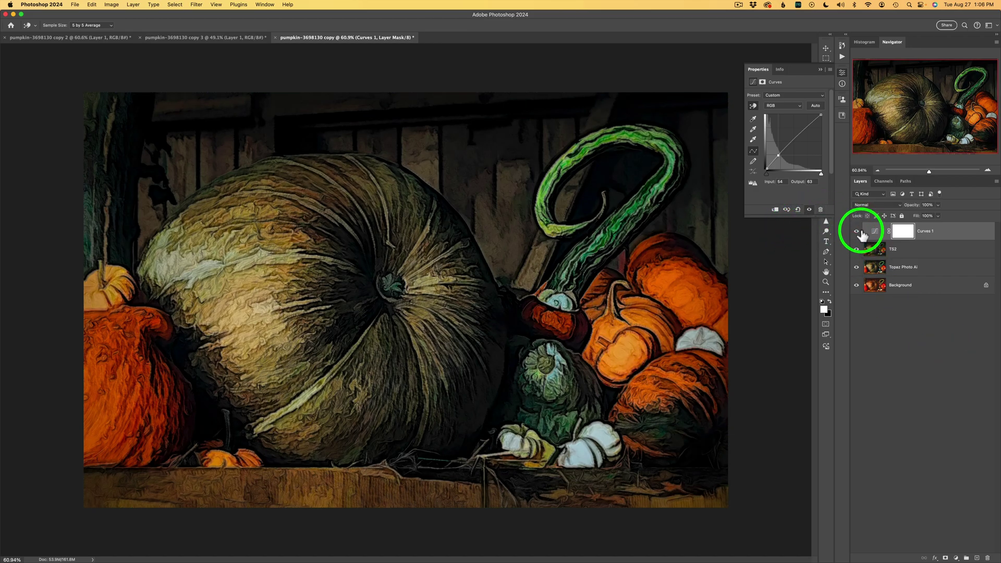
pyautogui.click(856, 232)
pyautogui.moveTo(856, 233); pyautogui.dragTo(858, 268)
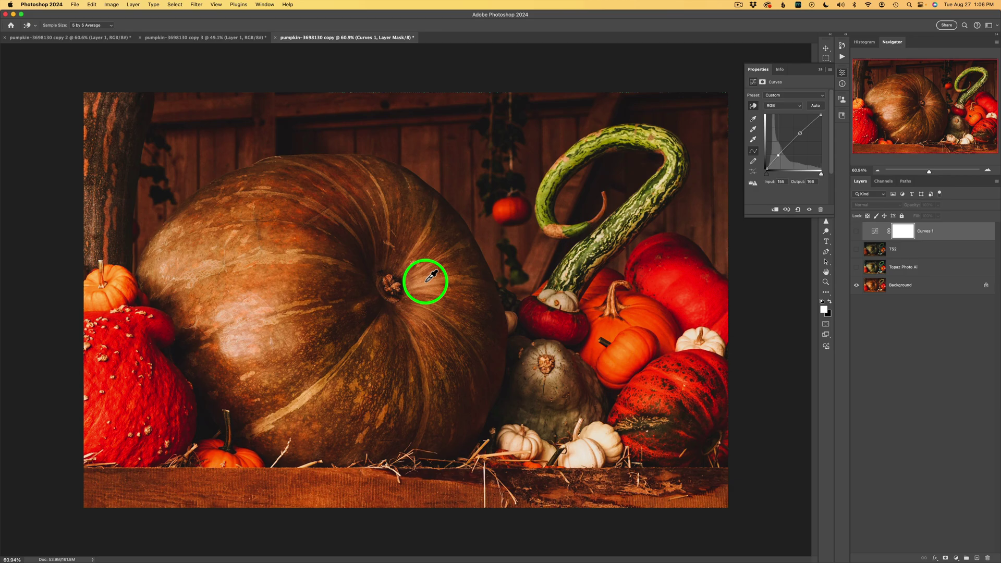
pyautogui.click(856, 269)
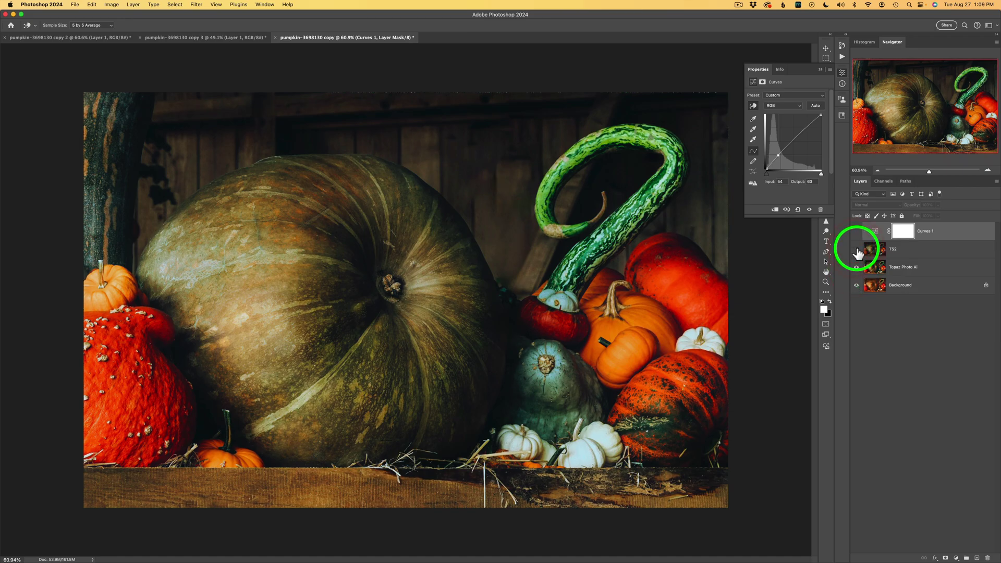
pyautogui.click(856, 250)
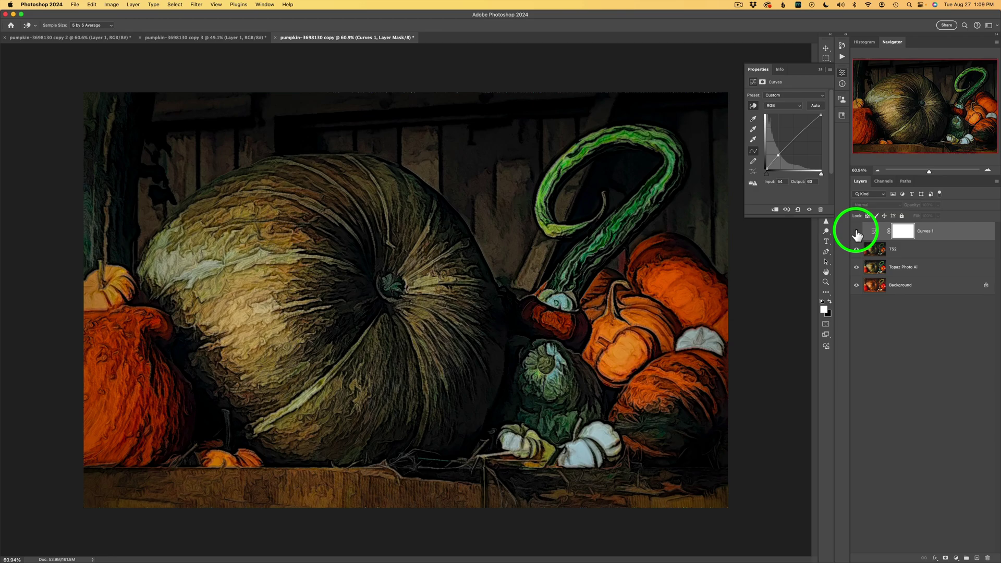
pyautogui.click(856, 231)
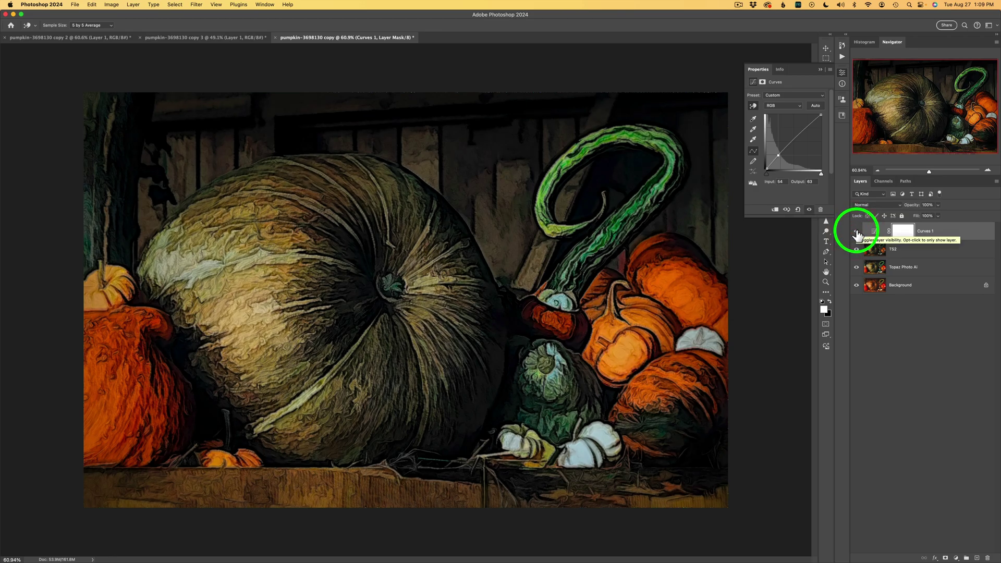